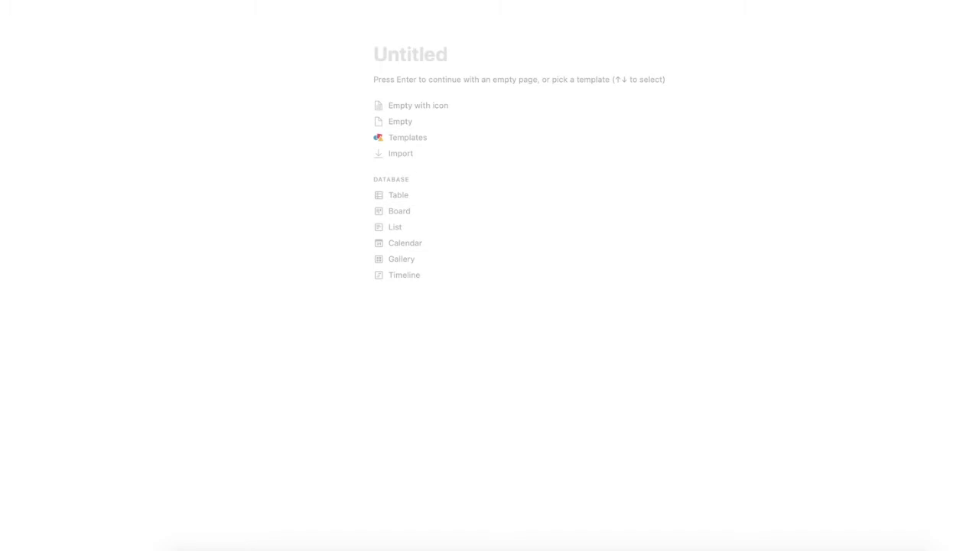
# On an empty page, enter the numbers 1 to 6 on separate lines and arrange them side by side as six columns
pyautogui.click(413, 123)
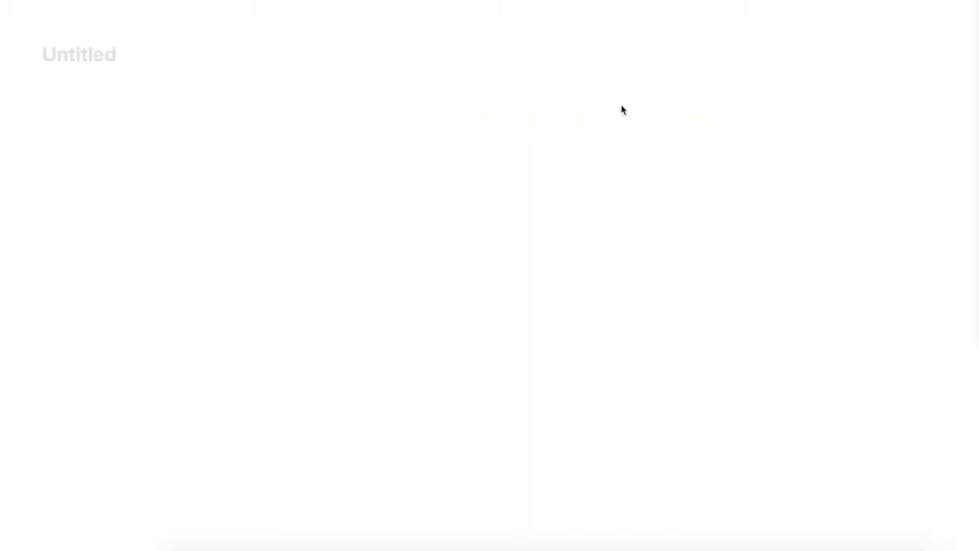
pyautogui.write('1 2 3 4 5 6')
pyautogui.moveTo(33, 95); pyautogui.dragTo(562, 3)
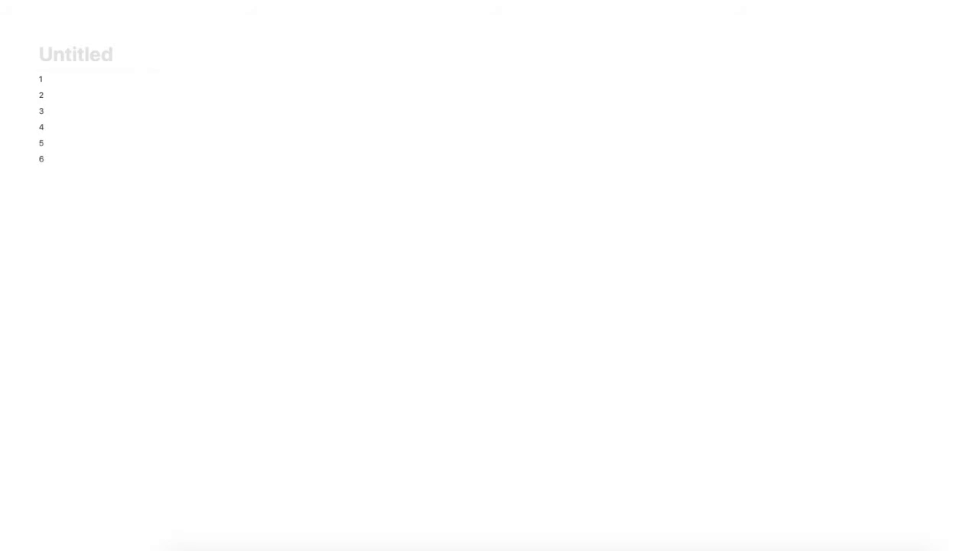
pyautogui.moveTo(32, 95); pyautogui.dragTo(408, 122)
pyautogui.moveTo(35, 106); pyautogui.dragTo(867, 81)
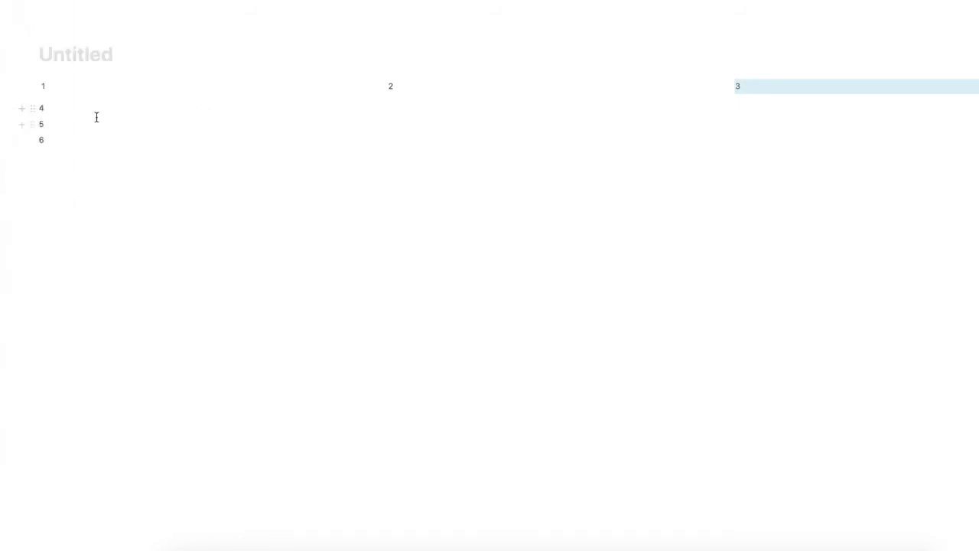
pyautogui.moveTo(33, 107); pyautogui.dragTo(956, 91)
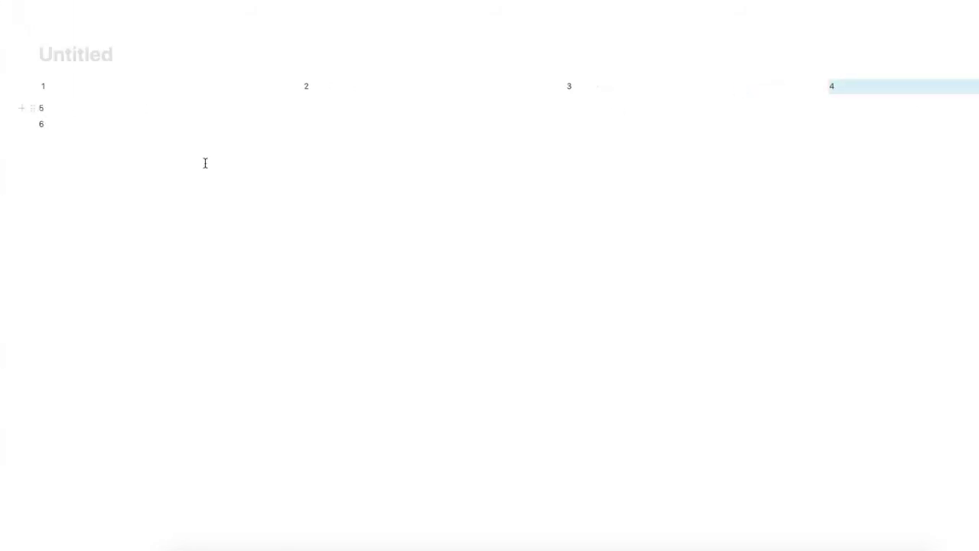
pyautogui.moveTo(34, 110); pyautogui.dragTo(498, 128)
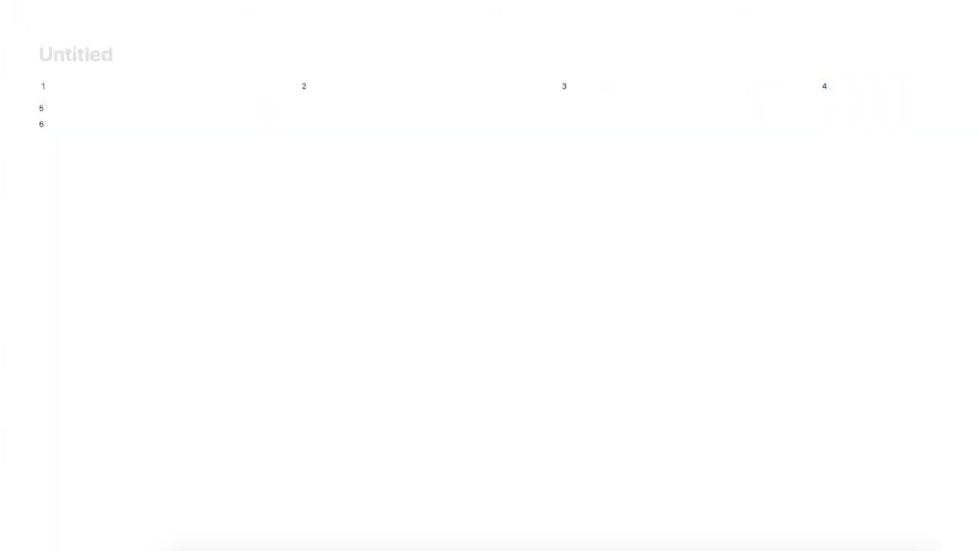
pyautogui.moveTo(834, 107); pyautogui.dragTo(962, 90)
pyautogui.moveTo(35, 108); pyautogui.dragTo(965, 90)
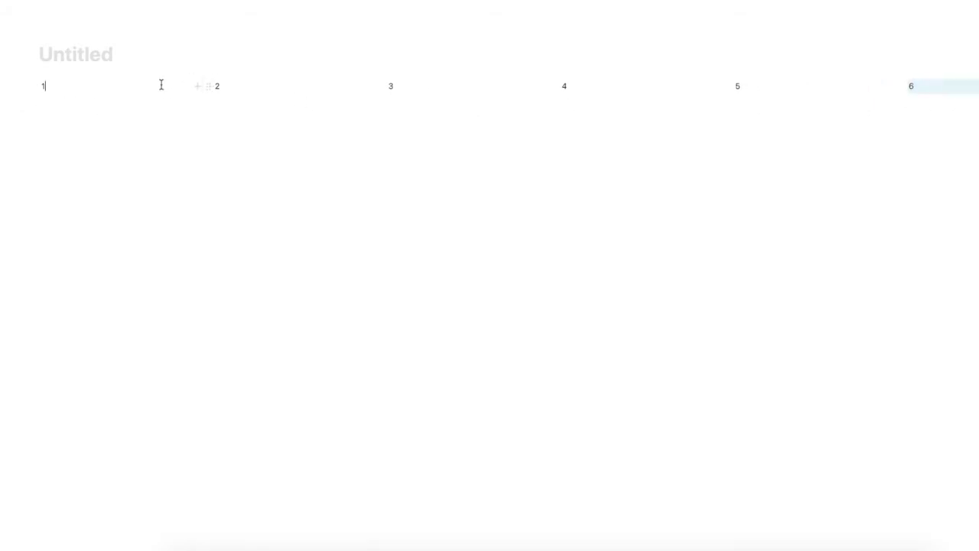
# Below the number 1 in the first column, add an empty image block followed by a blank Heading 1
pyautogui.press('Return')
pyautogui.write('/image')
pyautogui.press('Return')
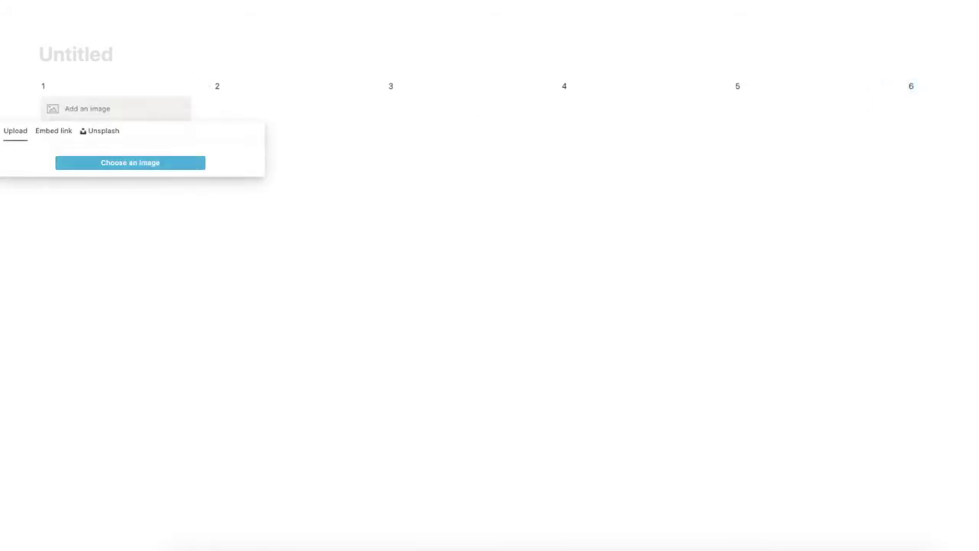
pyautogui.press('Escape')
pyautogui.click(26, 107)
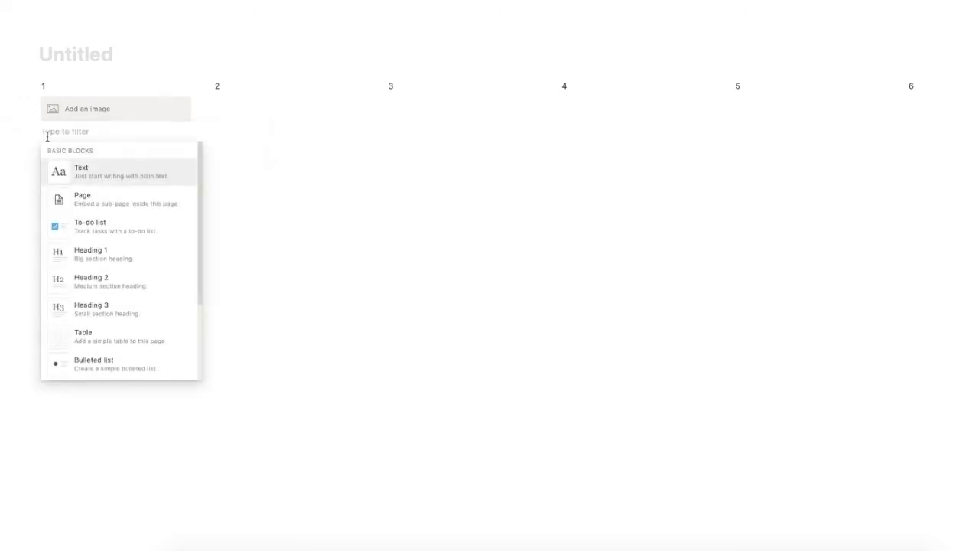
pyautogui.click(106, 252)
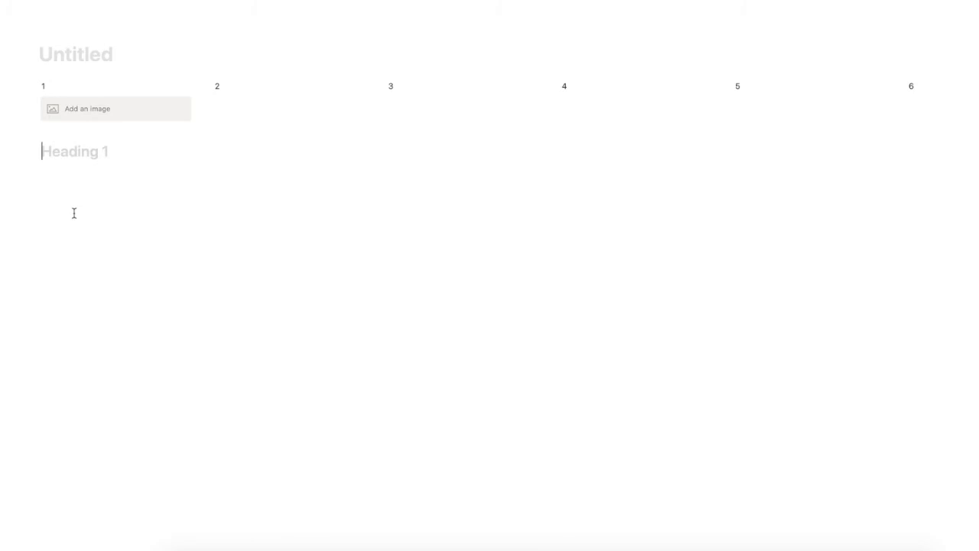
# Below the first column's heading, add an empty web bookmark block and a text line reading "Notes"
pyautogui.click(23, 150)
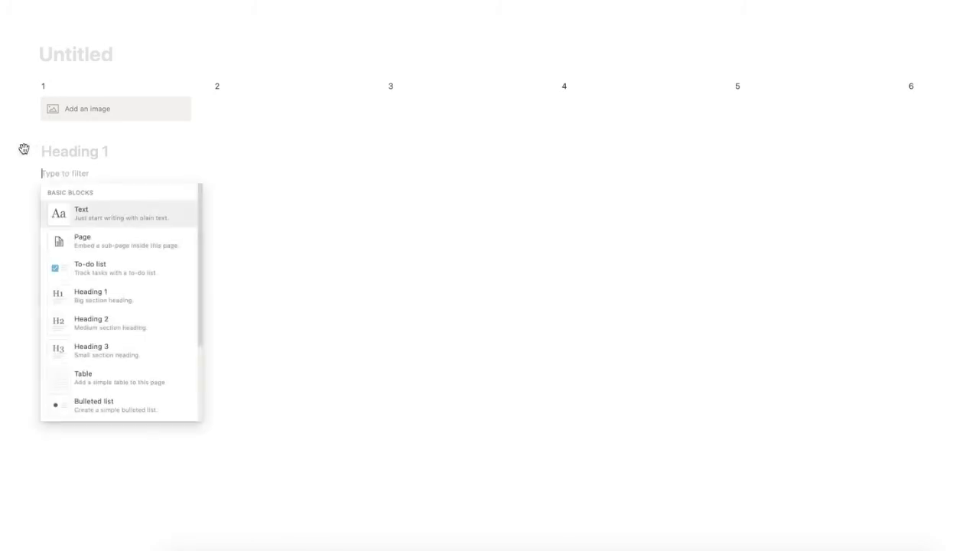
pyautogui.write('book')
pyautogui.press('Return')
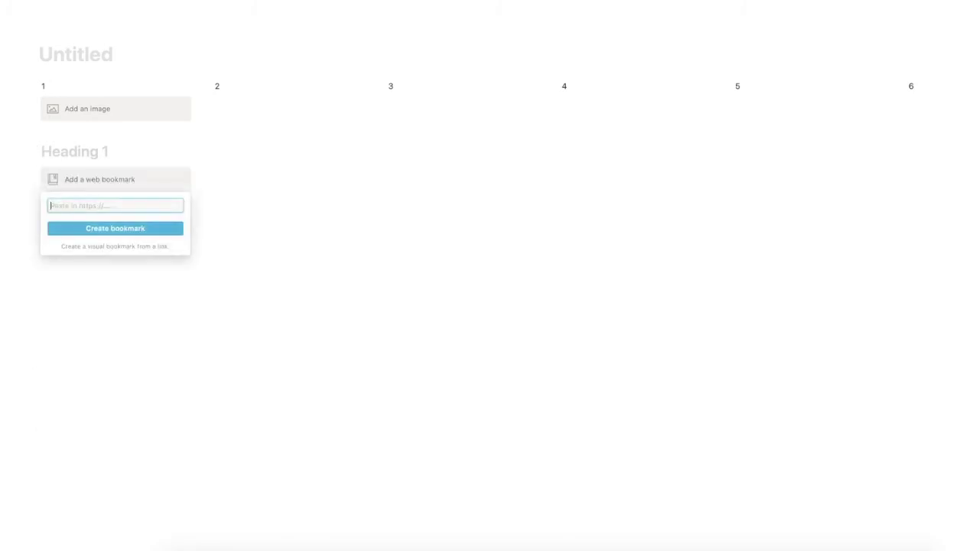
pyautogui.press('Escape')
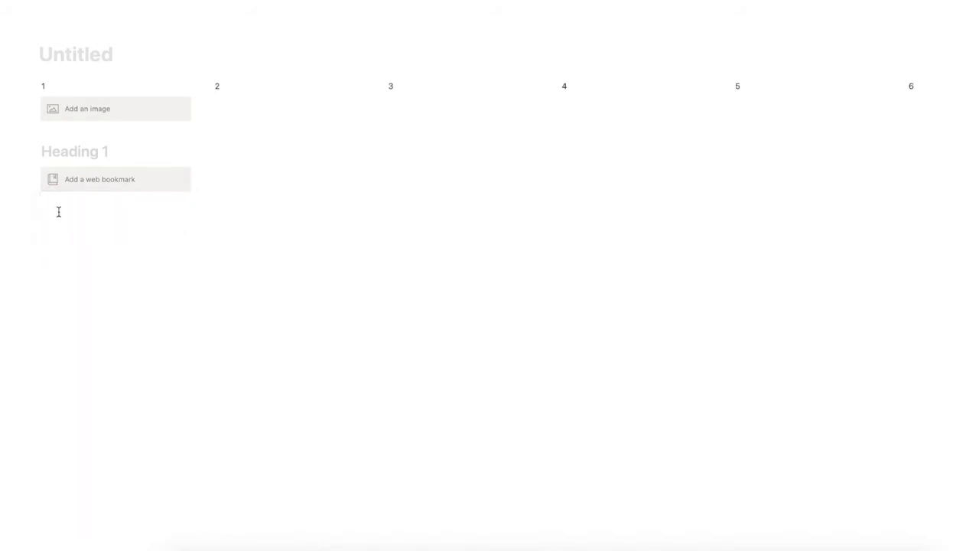
pyautogui.click(25, 179)
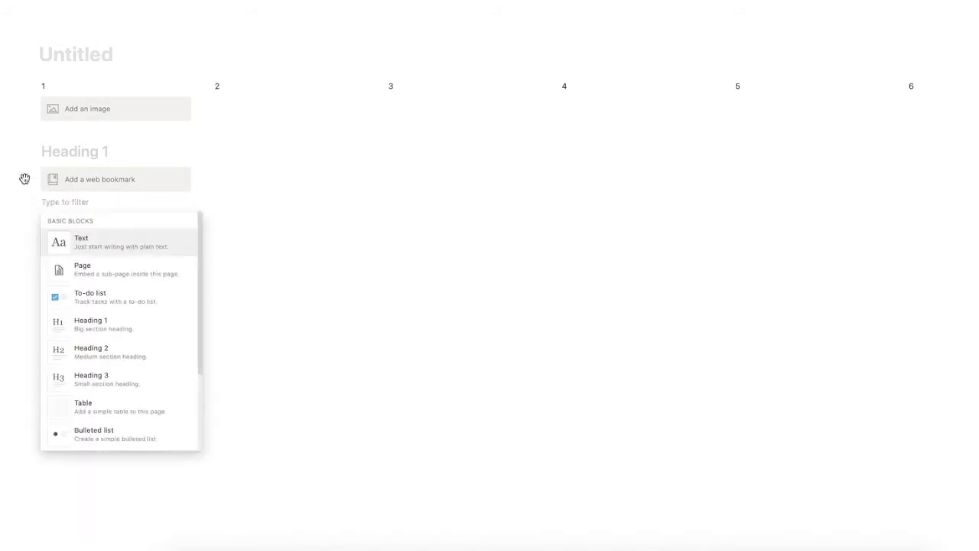
pyautogui.write('Notes')
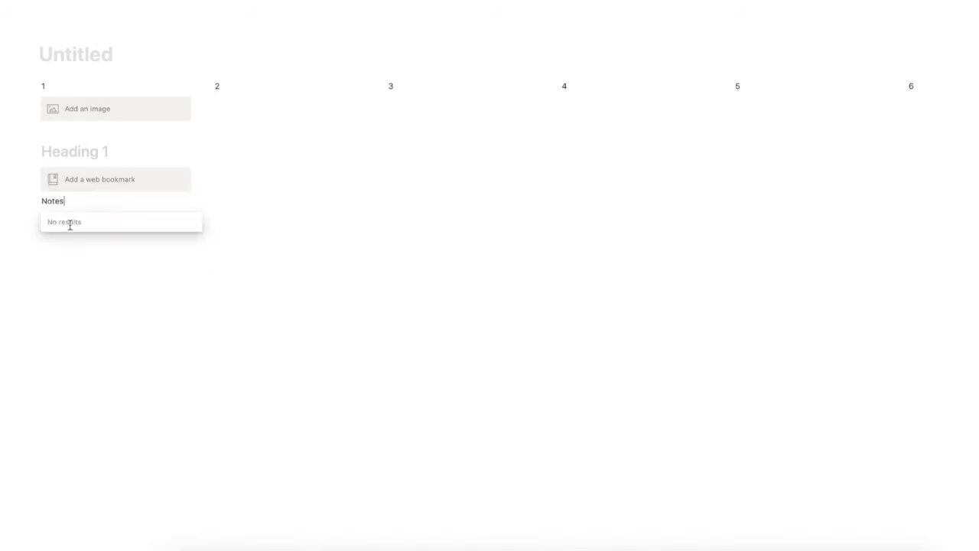
pyautogui.press('Return')
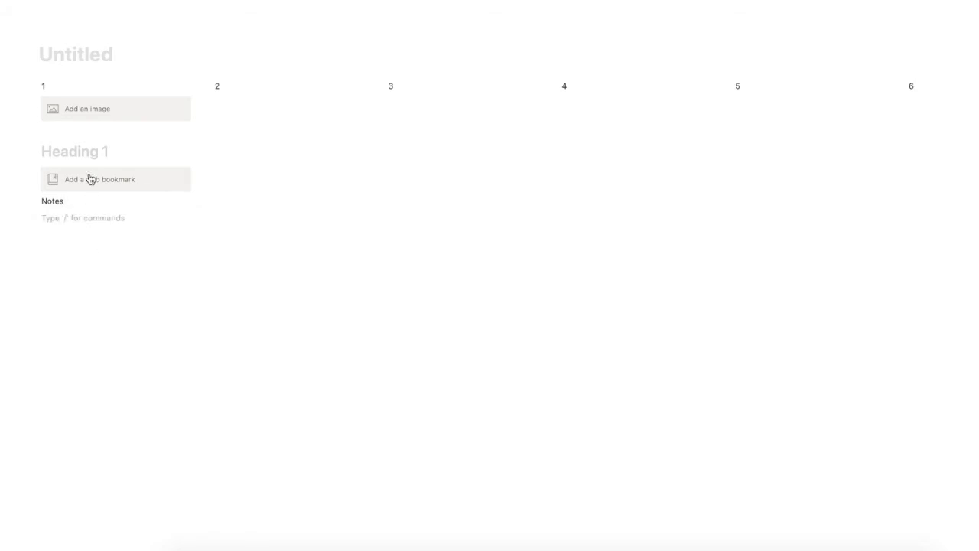
# Replace the number 1 in the first column with a template button named "Add a new pin 📍"
pyautogui.press('BackSpace')
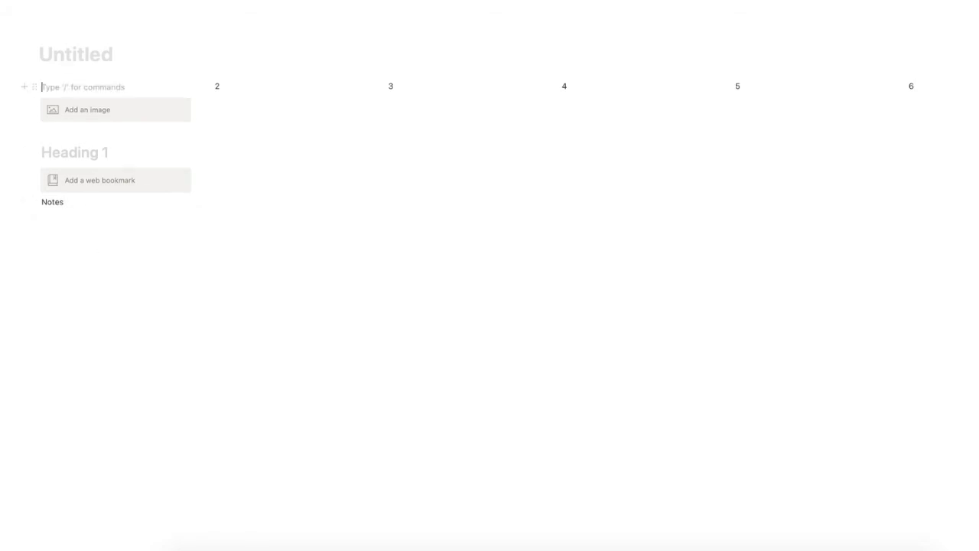
pyautogui.write('/template')
pyautogui.press('Return')
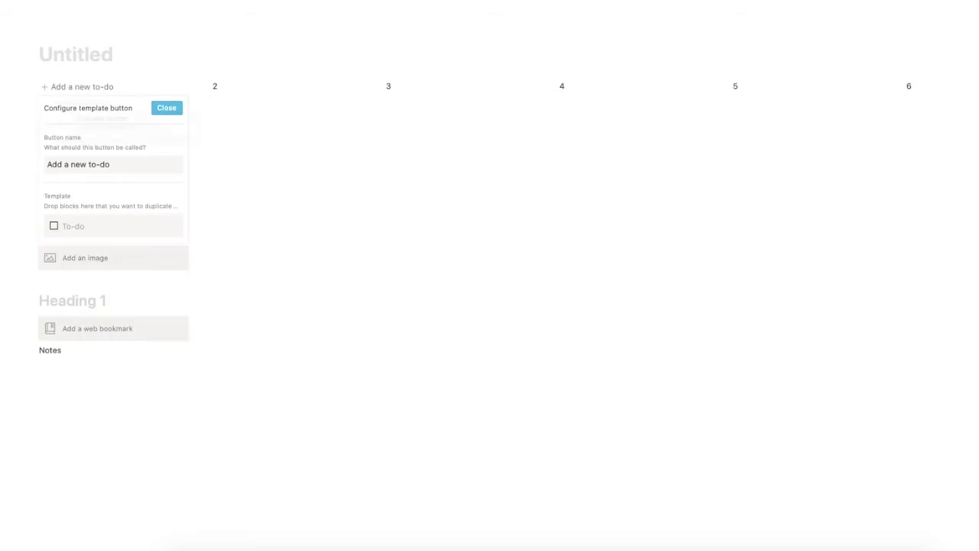
pyautogui.moveTo(88, 164); pyautogui.dragTo(107, 161)
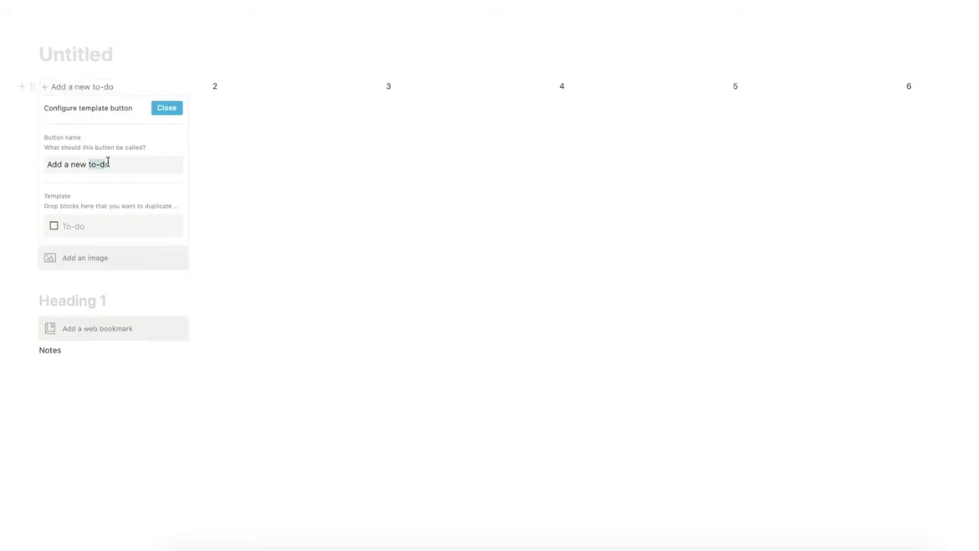
pyautogui.write('pin')
pyautogui.press('ctrl+super+space')
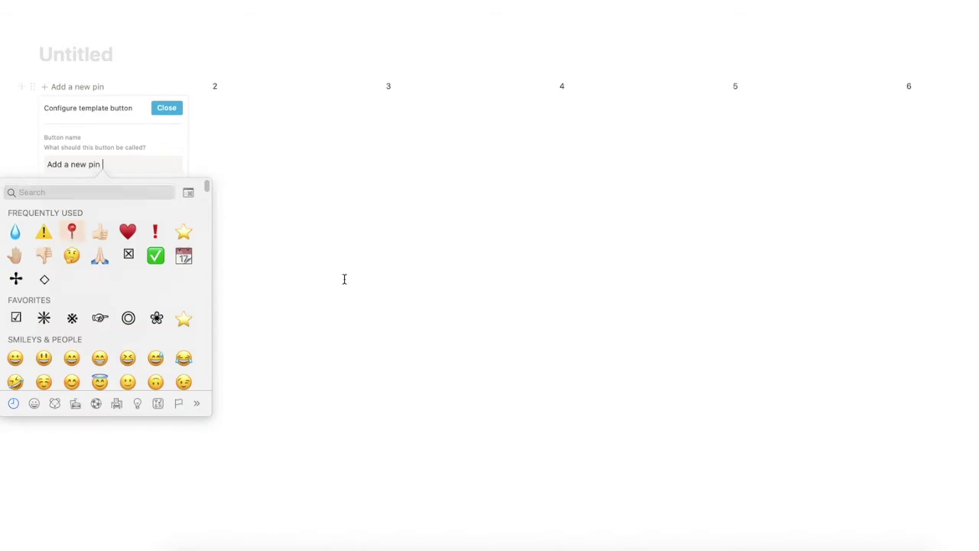
pyautogui.press('Return')
# Move the image, heading, bookmark and Notes blocks into the button's template, and delete its default to-do
pyautogui.moveTo(83, 357); pyautogui.dragTo(46, 226)
pyautogui.click(46, 225)
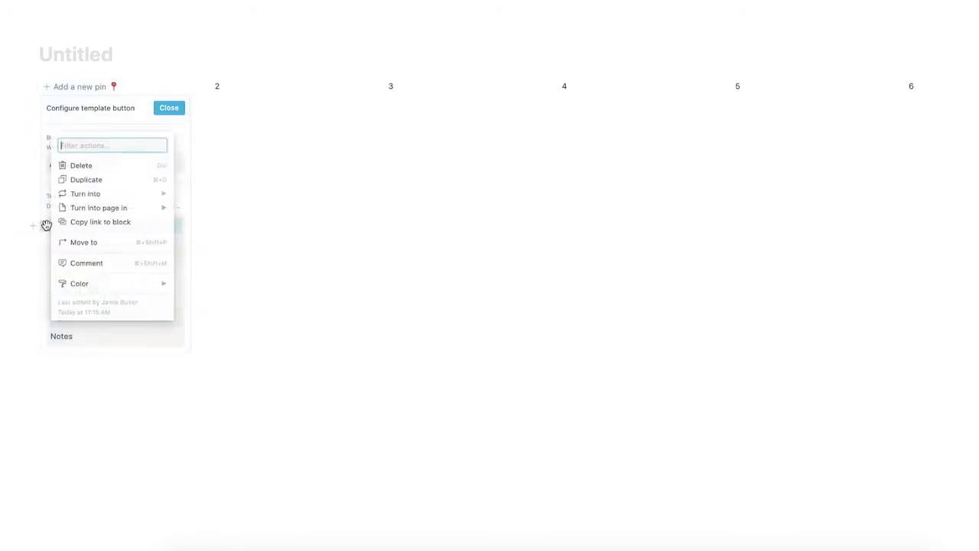
pyautogui.click(78, 163)
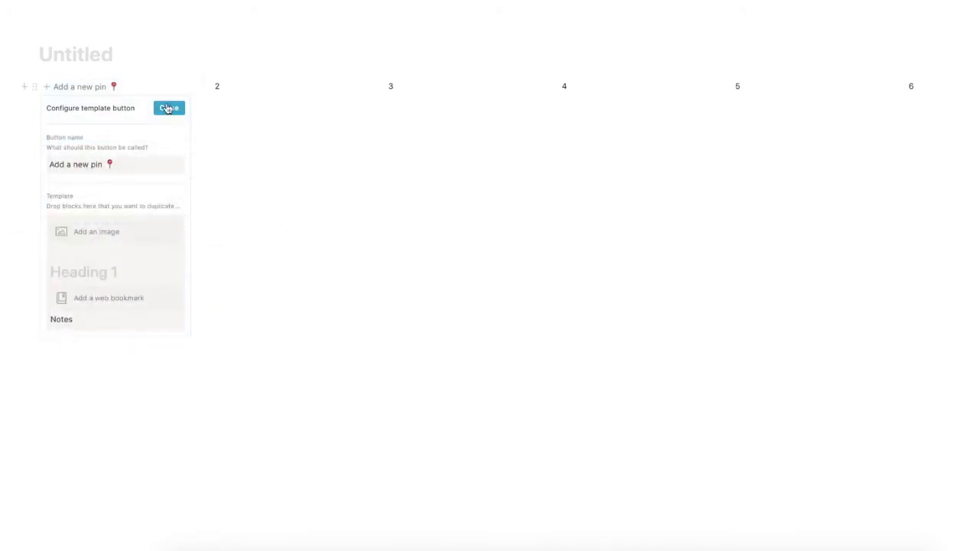
pyautogui.click(305, 146)
# Test the "Add a new pin 📍" button in the first column and delete the blocks it generates
pyautogui.click(88, 90)
pyautogui.click(238, 243)
pyautogui.moveTo(160, 207); pyautogui.dragTo(55, 125)
pyautogui.press('Delete')
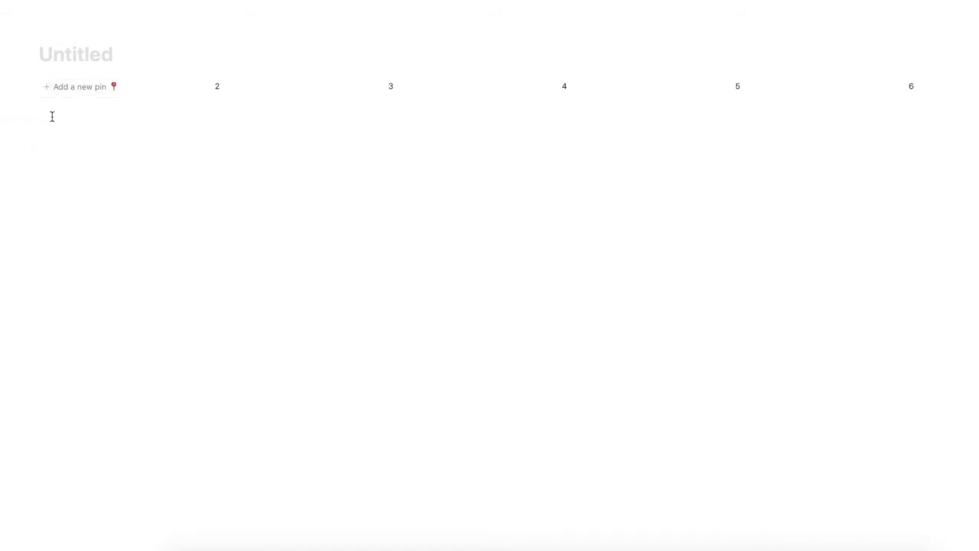
# Copy the "Add a new pin 📍" template button and paste it below the numbers in columns 2 to 6
pyautogui.click(35, 87)
pyautogui.press('Escape')
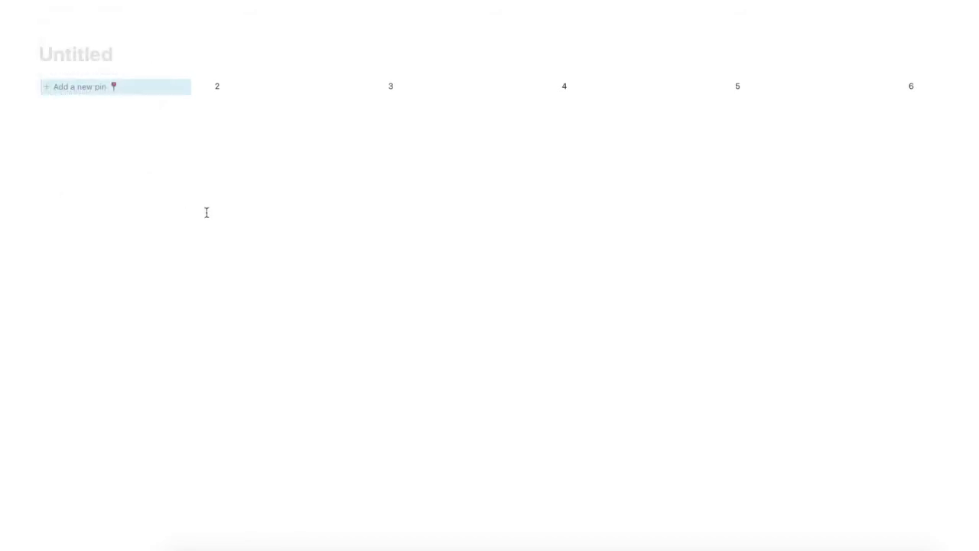
pyautogui.click(227, 85)
pyautogui.hotkey('ctrl', 'v')
pyautogui.click(417, 86)
pyautogui.write('Add a new pin 📍')
pyautogui.click(604, 87)
pyautogui.write('Add a new pin 📍')
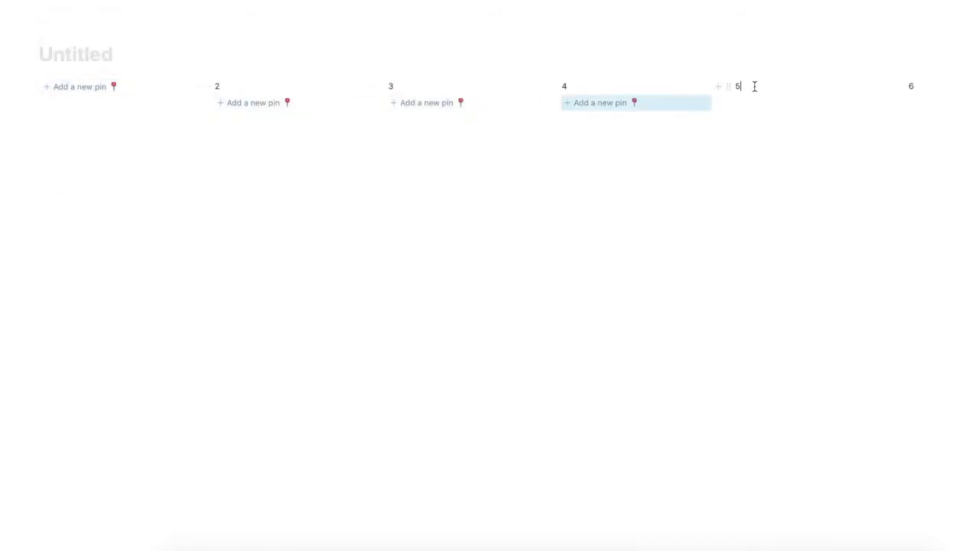
pyautogui.click(754, 85)
pyautogui.write('Add a new pin 📍')
pyautogui.click(939, 86)
pyautogui.write('Add a new pin 📍')
# Delete the placeholder numbers 2 to 6 above the template buttons
pyautogui.press('BackSpace')
pyautogui.press('BackSpace')
pyautogui.press('BackSpace')
pyautogui.press('BackSpace')
pyautogui.press('BackSpace')
pyautogui.press('BackSpace')
pyautogui.press('BackSpace')
pyautogui.press('BackSpace')
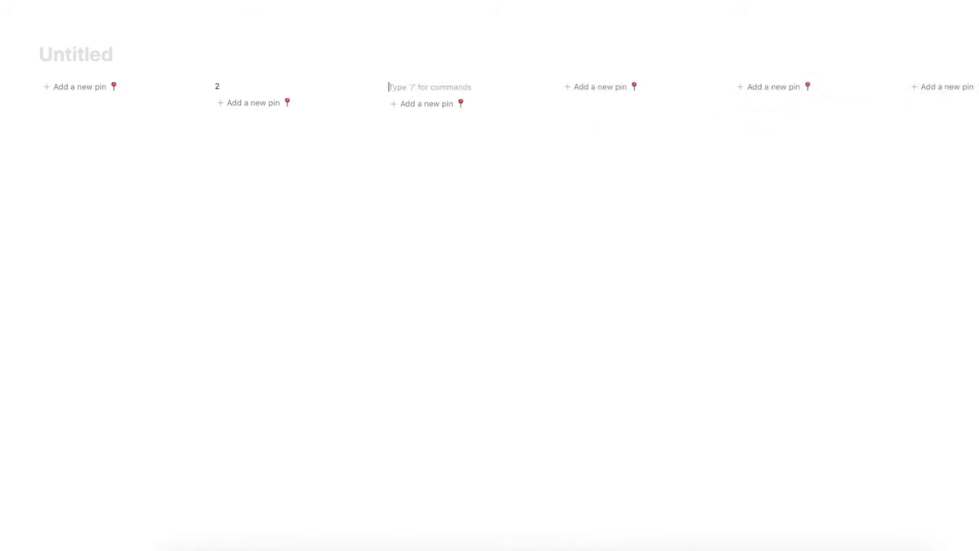
pyautogui.press('BackSpace')
pyautogui.press('BackSpace')
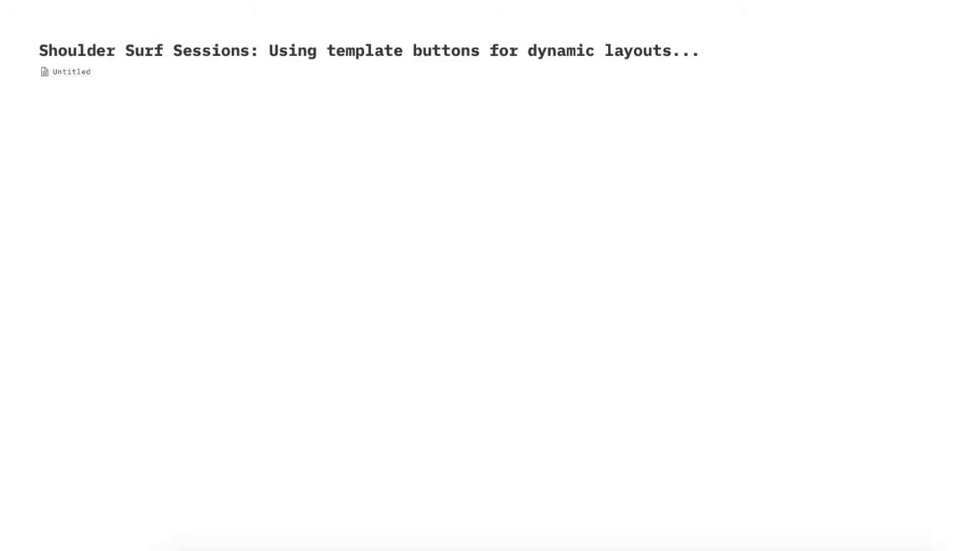
# On the parent page, add a blank Heading 1 below the Untitled page link, followed by a divider
pyautogui.click(42, 88)
pyautogui.press('Return')
pyautogui.write('/')
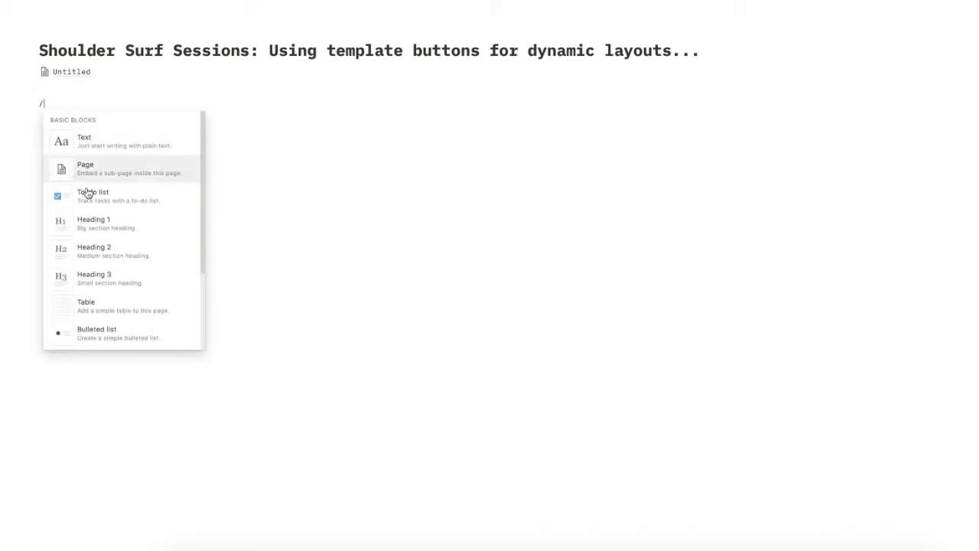
pyautogui.click(105, 225)
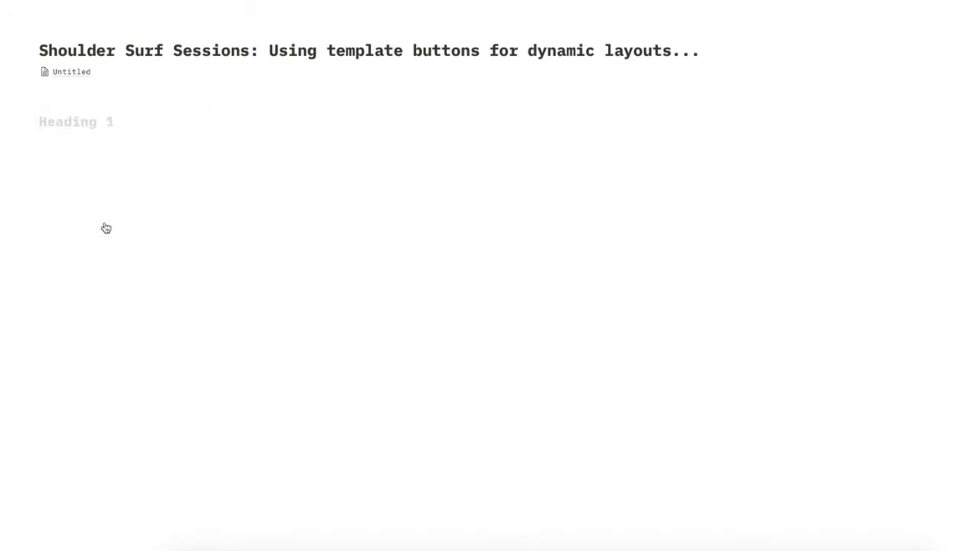
pyautogui.click(25, 121)
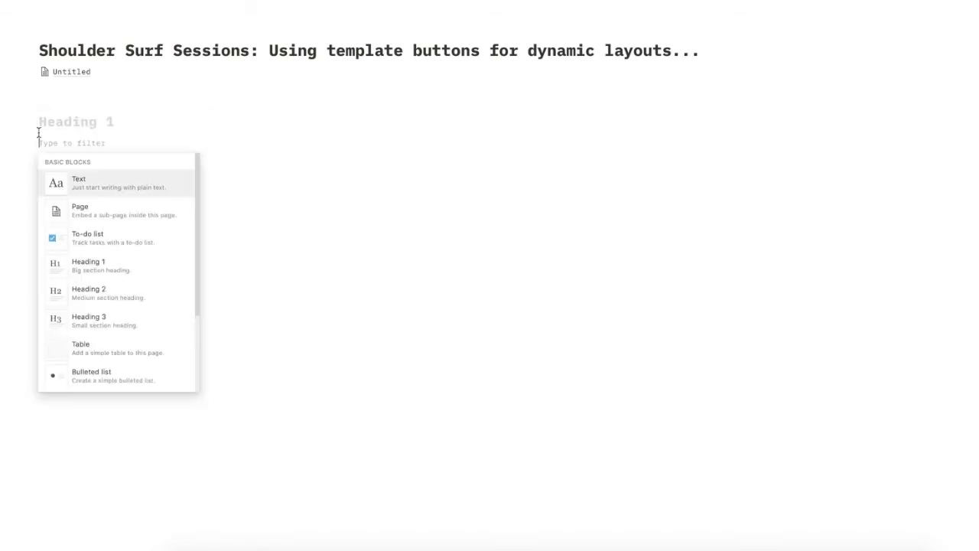
pyautogui.write('divider')
pyautogui.press('Return')
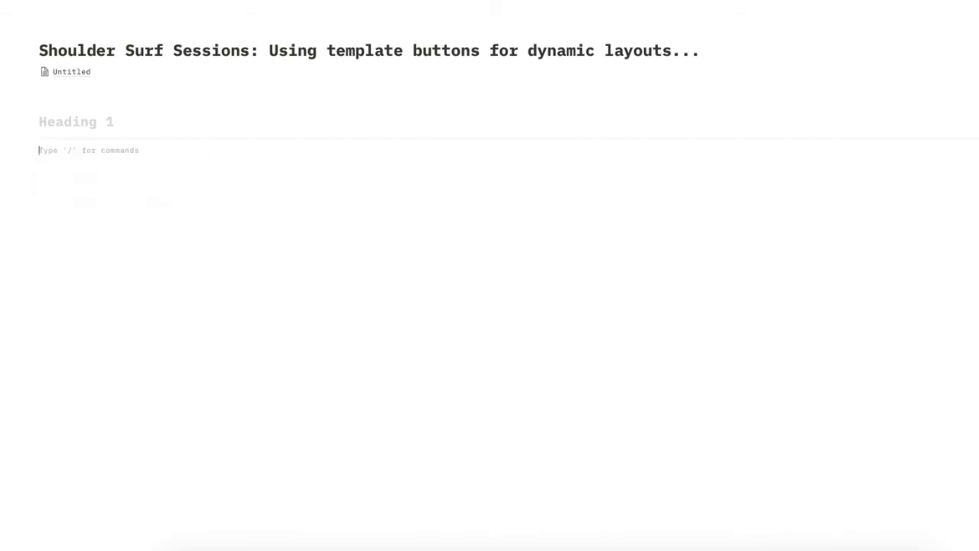
# Move the Untitled page link between the blank Heading 1 and the divider
pyautogui.moveTo(31, 71); pyautogui.dragTo(92, 159)
pyautogui.click(206, 247)
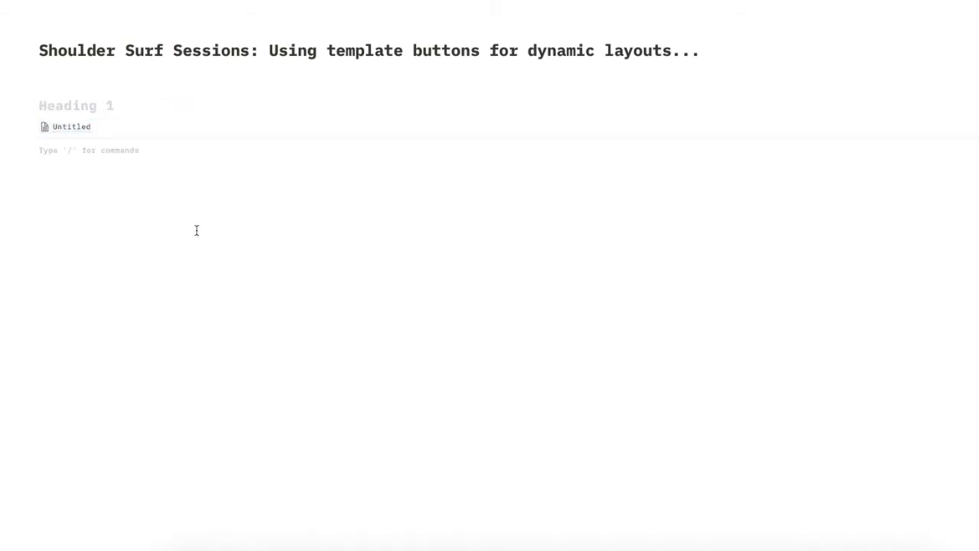
# Insert a template button above the blank heading and name it "Add a new section"
pyautogui.click(86, 87)
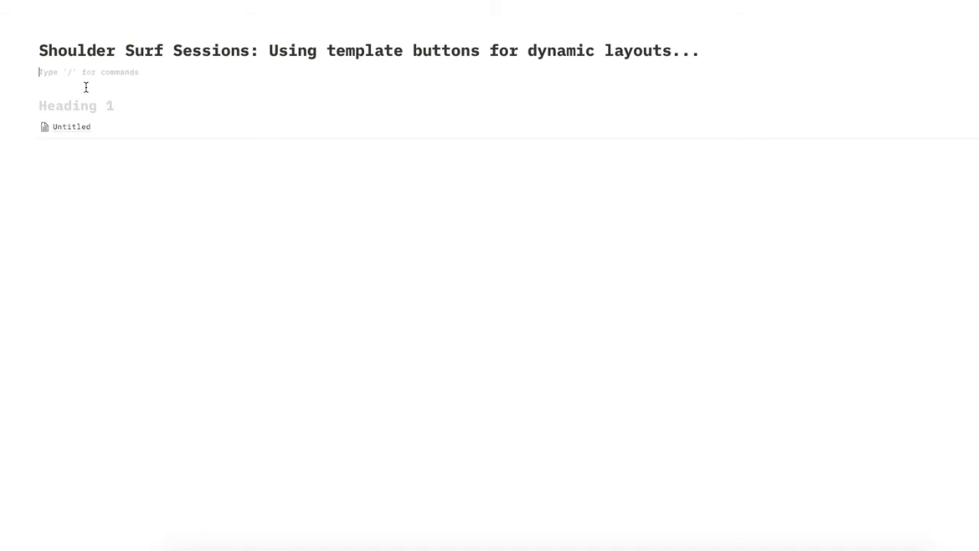
pyautogui.write('/template')
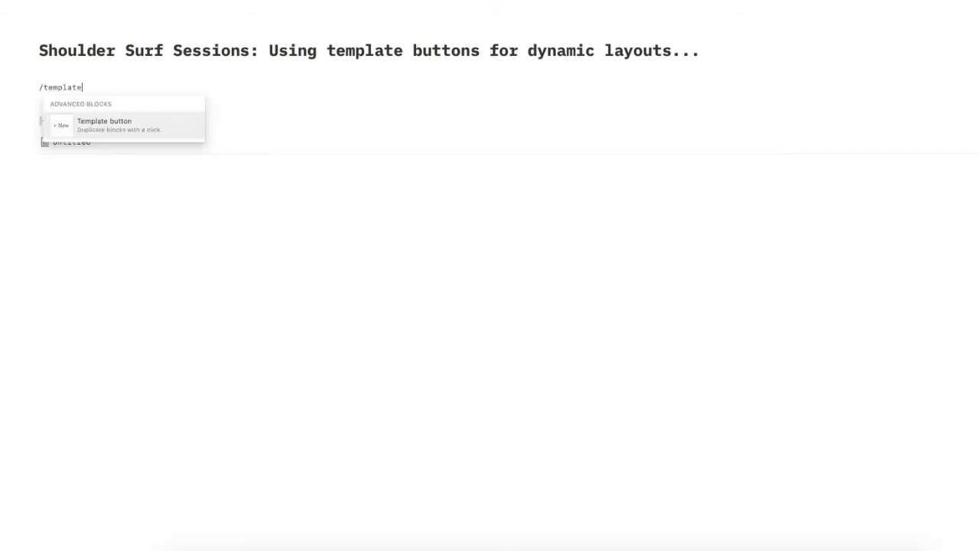
pyautogui.click(102, 123)
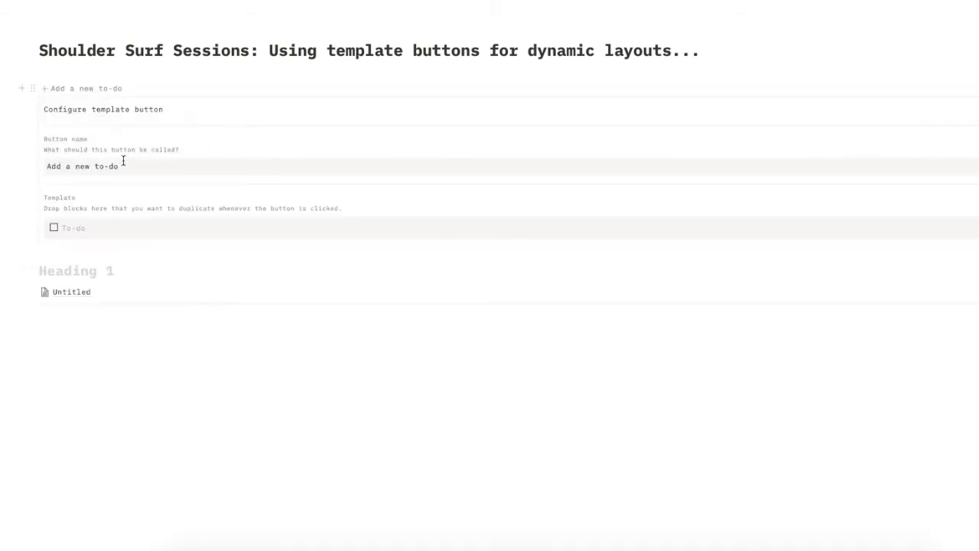
pyautogui.moveTo(96, 166); pyautogui.dragTo(162, 173)
pyautogui.write('section')
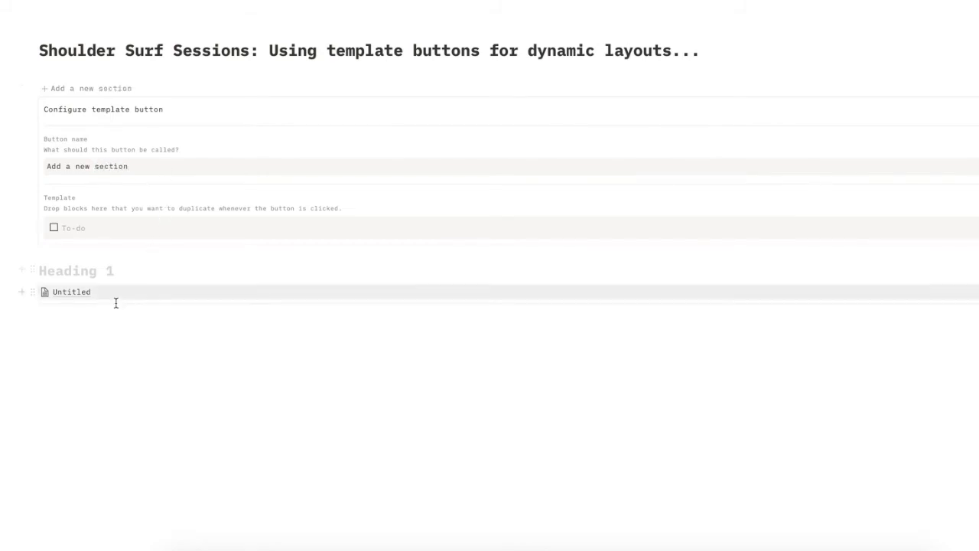
# Move the blank heading, Untitled page link and divider into the button's template, then delete the default to-do and the empty last block
pyautogui.moveTo(112, 313); pyautogui.dragTo(63, 231)
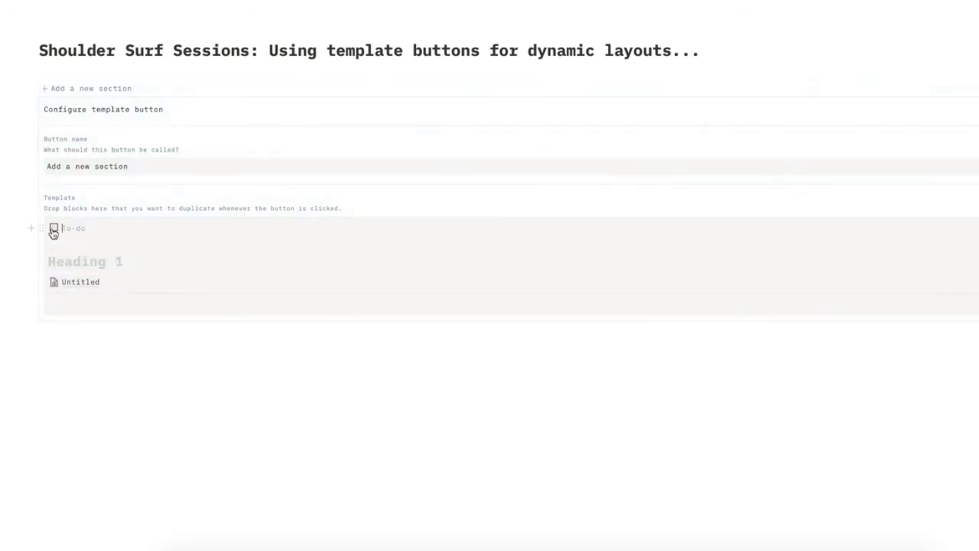
pyautogui.click(41, 227)
pyautogui.click(77, 170)
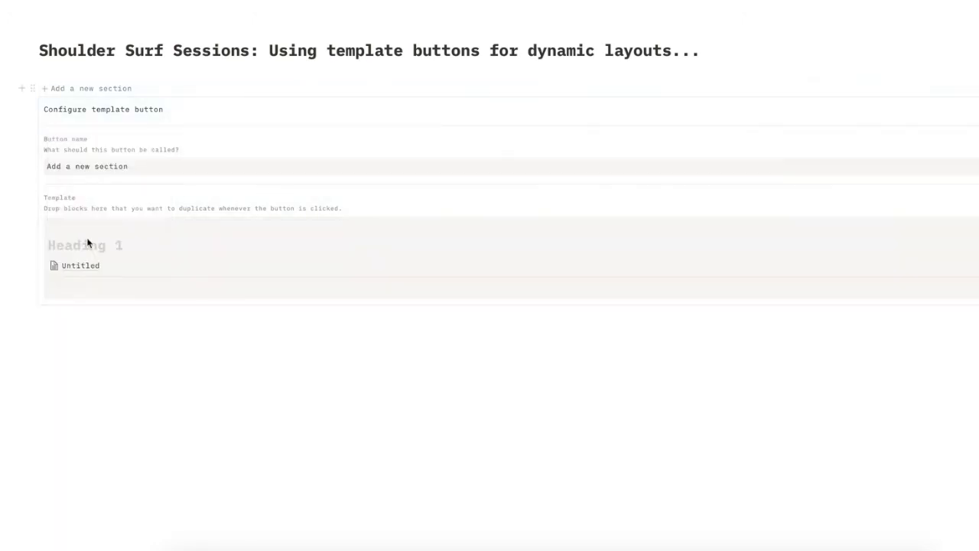
pyautogui.click(85, 288)
pyautogui.press('BackSpace')
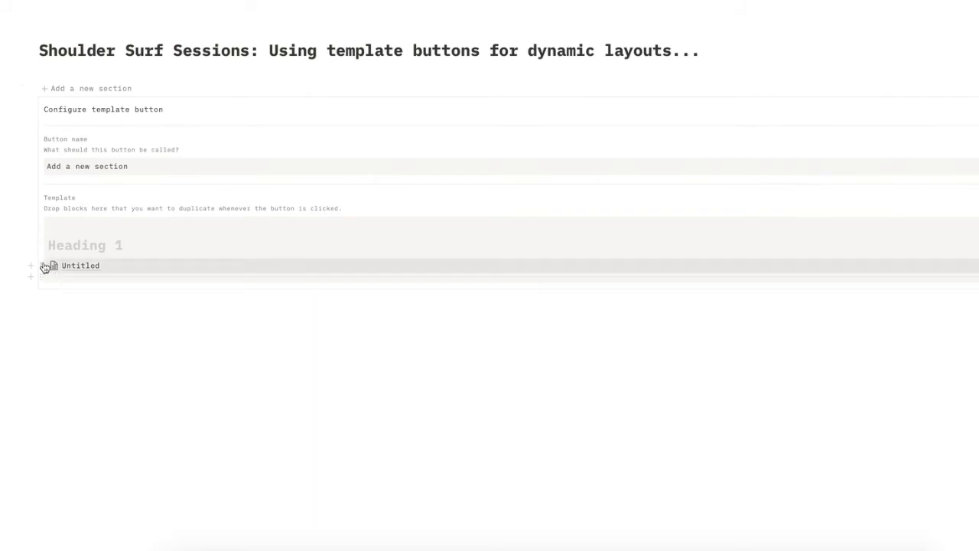
# Turn the Untitled page link inside the template into text to expose its pin columns, then close the template button configuration
pyautogui.click(44, 266)
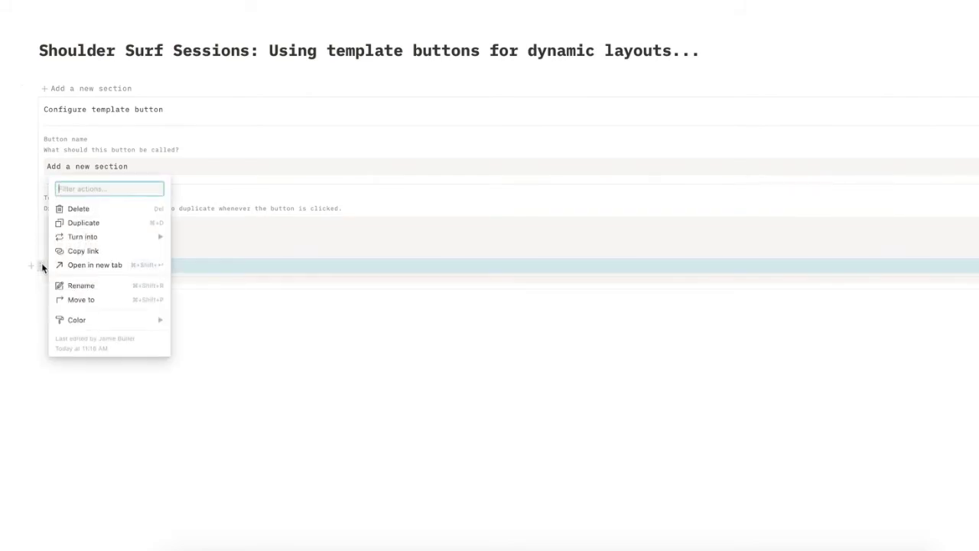
pyautogui.moveTo(149, 238)
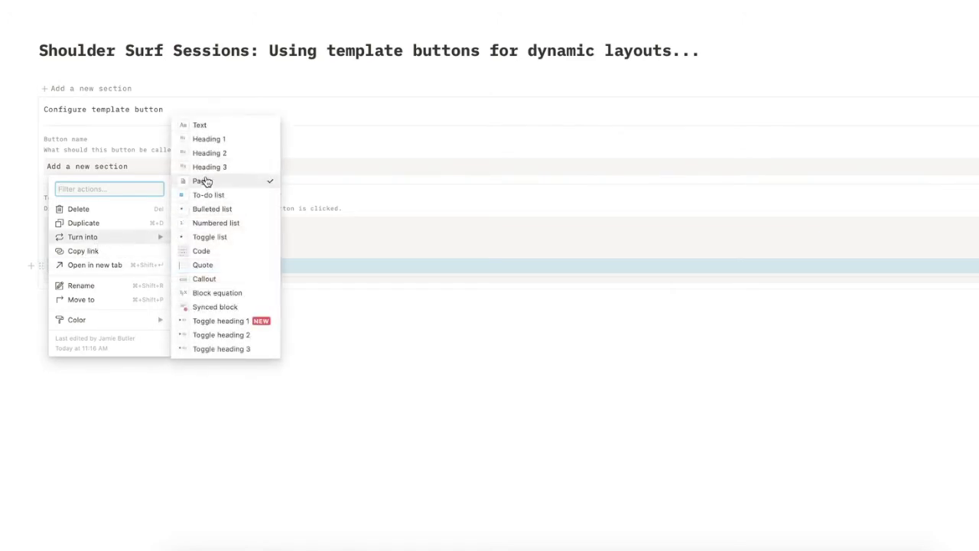
pyautogui.click(211, 138)
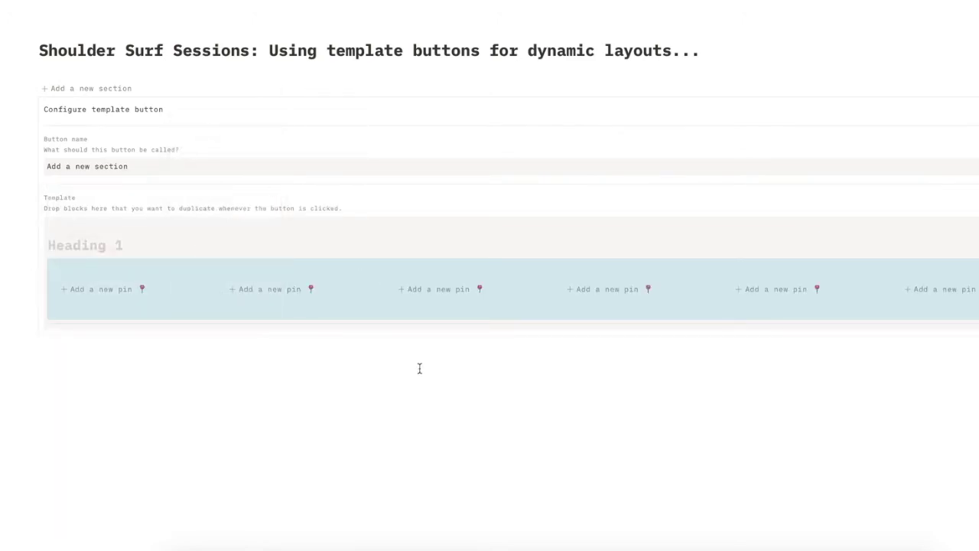
pyautogui.click(419, 370)
pyautogui.press('BackSpace')
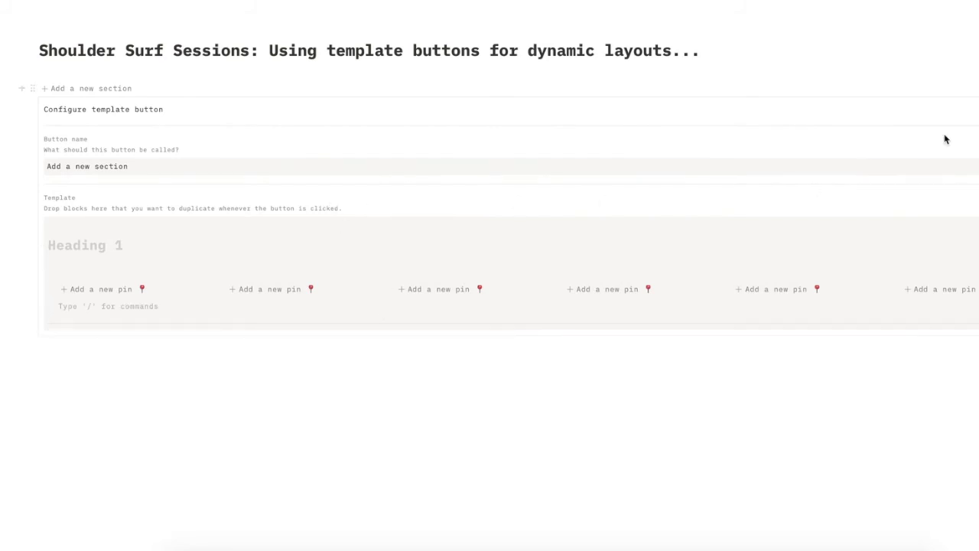
pyautogui.press('Escape')
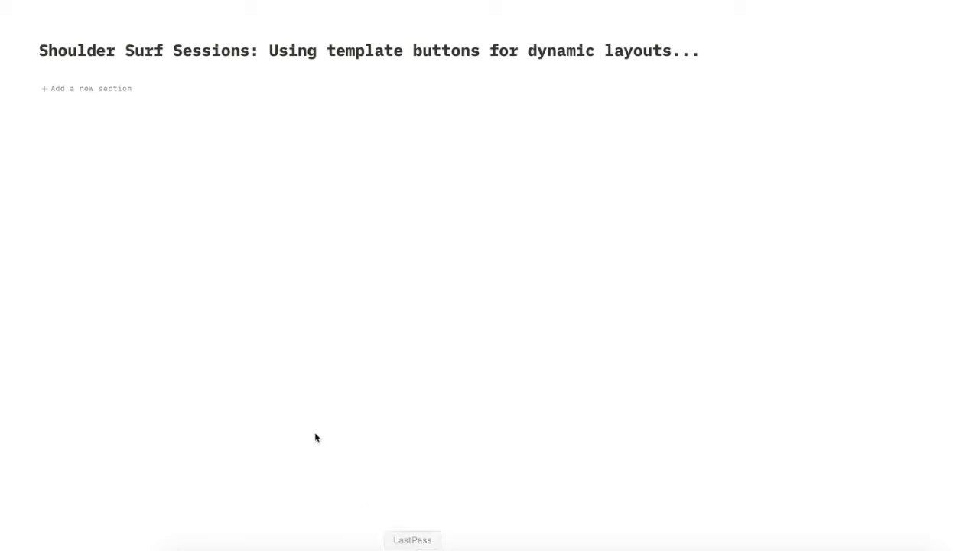
# Generate a new section from the template button and title it "Cyberpunk"
pyautogui.click(109, 91)
pyautogui.write('Cy')
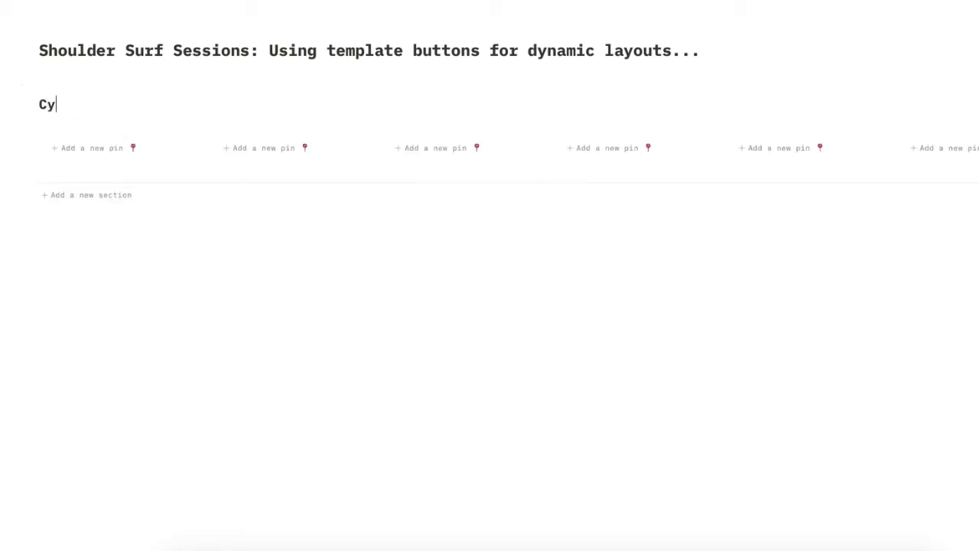
pyautogui.write('berpunk')
# Add a pin in the first Cyberpunk column, upload the chef image 2e04b011652426…e5fe.jpg, and title it "Cyber Chef"
pyautogui.click(107, 150)
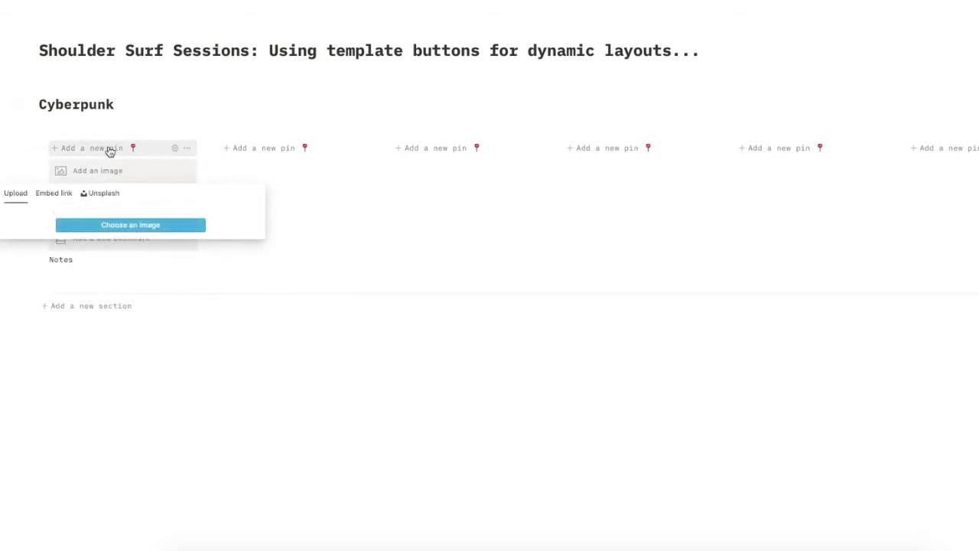
pyautogui.click(127, 225)
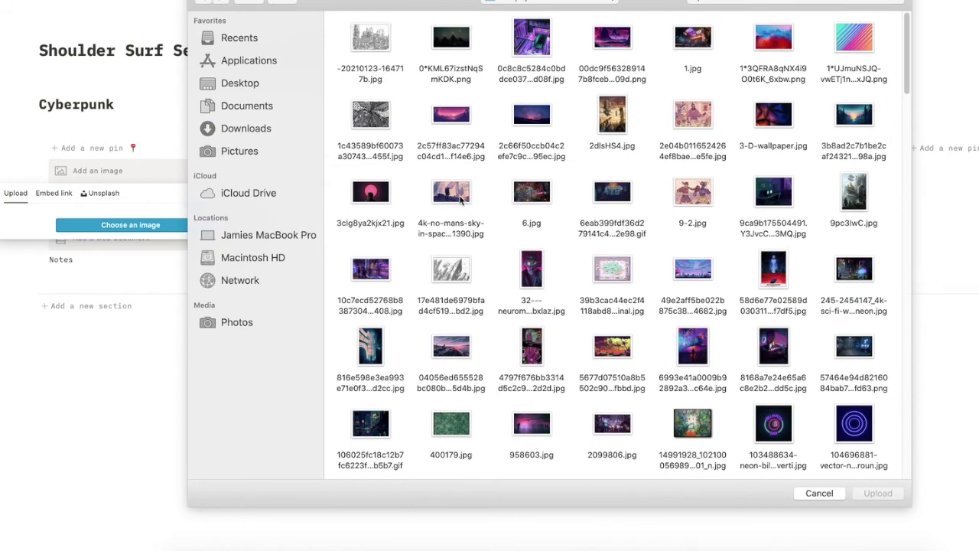
pyautogui.doubleClick(704, 139)
pyautogui.click(121, 294)
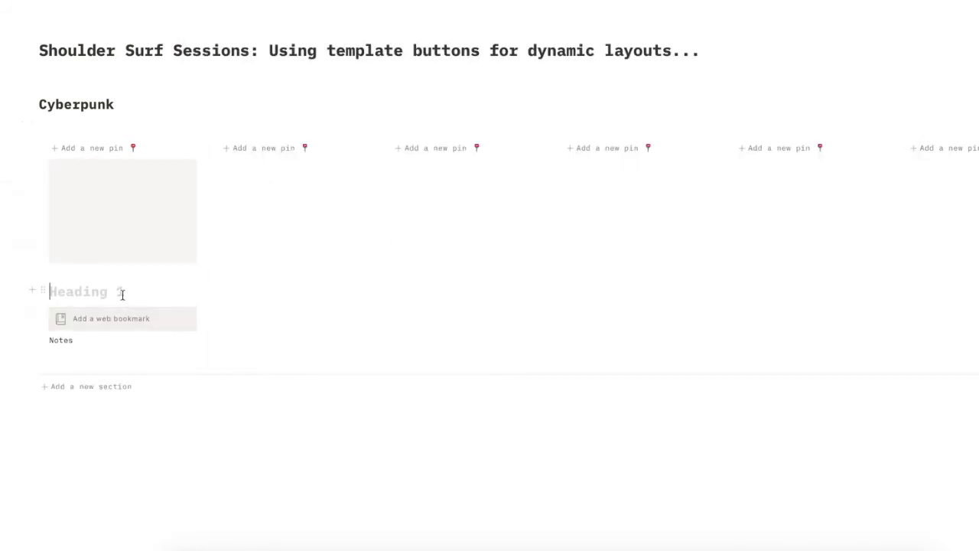
pyautogui.write('Cyber Chef')
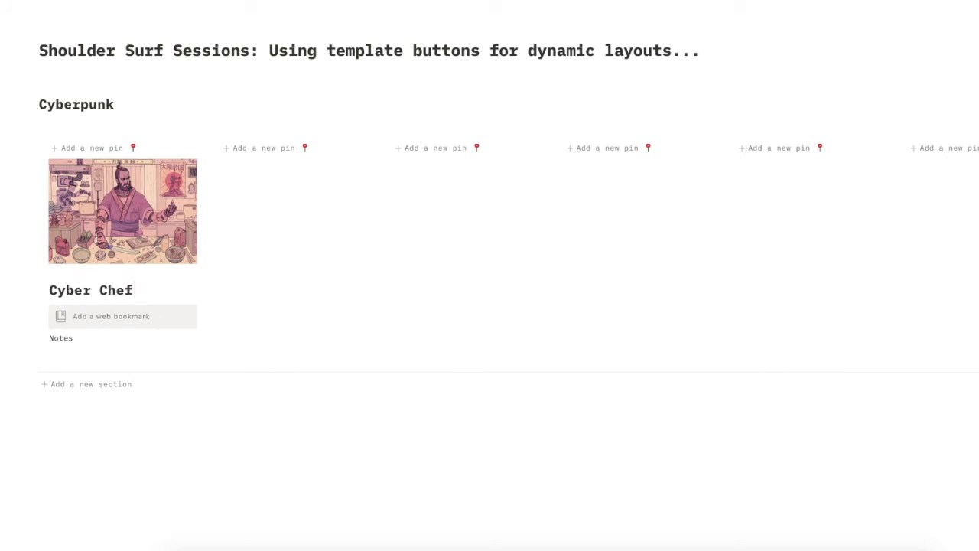
pyautogui.click(123, 319)
pyautogui.write('www')
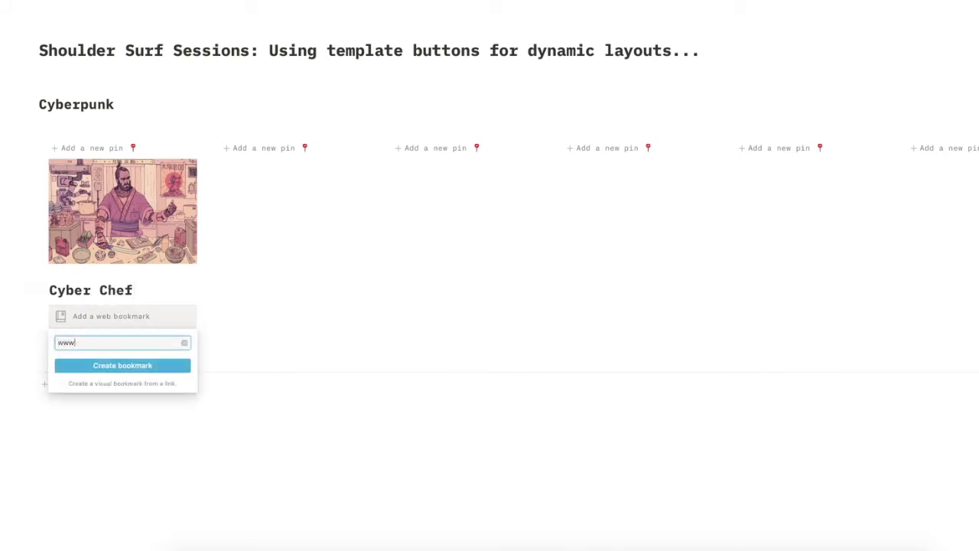
pyautogui.write('.link.com')
pyautogui.press('Return')
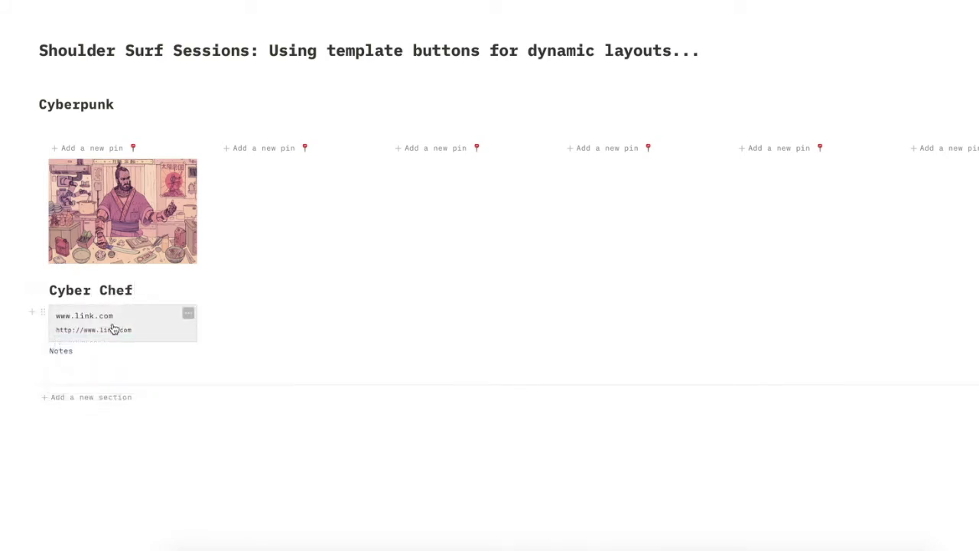
# Attach the comment "These are my notes" to the word Notes in the Cyber Chef pin
pyautogui.doubleClick(60, 351)
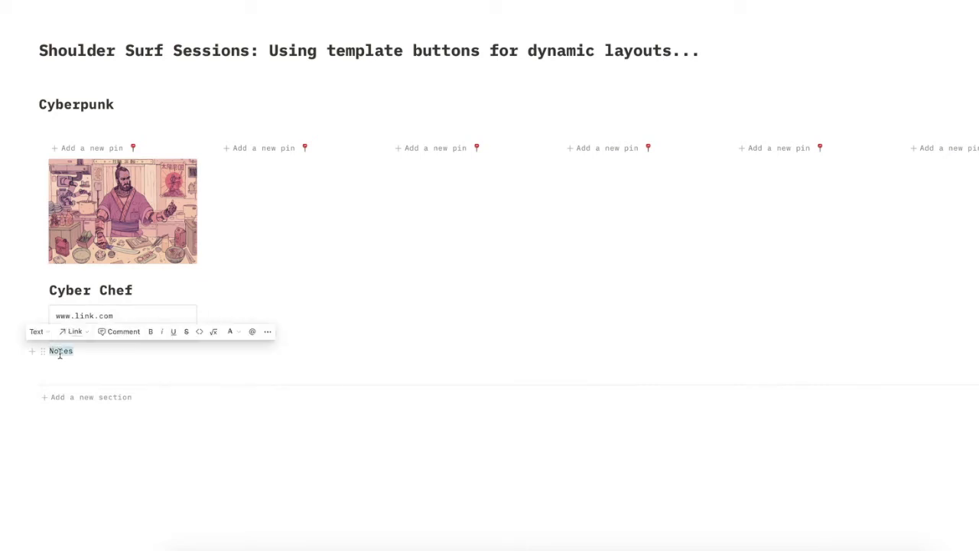
pyautogui.click(122, 331)
pyautogui.write('These are my notes')
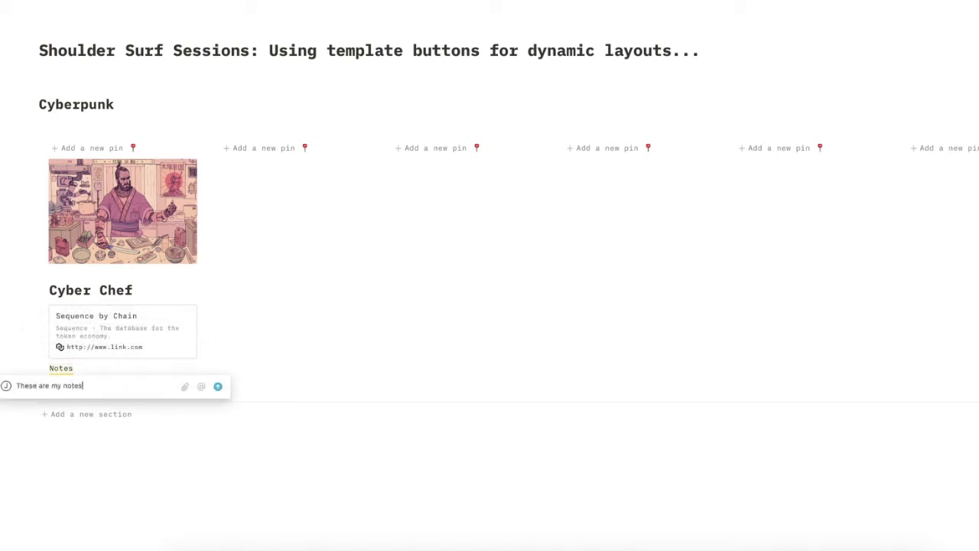
pyautogui.press('Return')
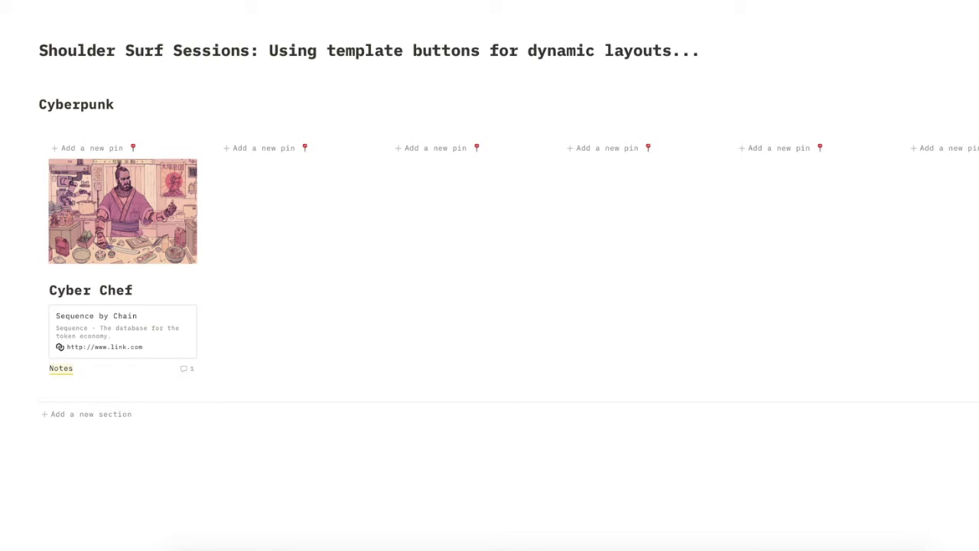
# Add a second pin in the first Cyberpunk column, upload the portrait image 32---neurom…bxlaz.jpg, and title it "Cyberpunk"
pyautogui.click(113, 151)
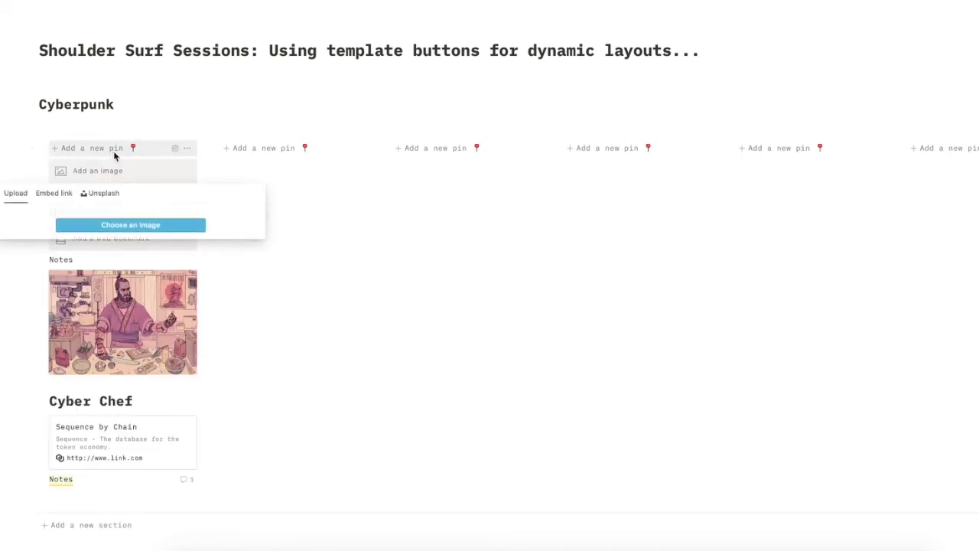
pyautogui.click(129, 226)
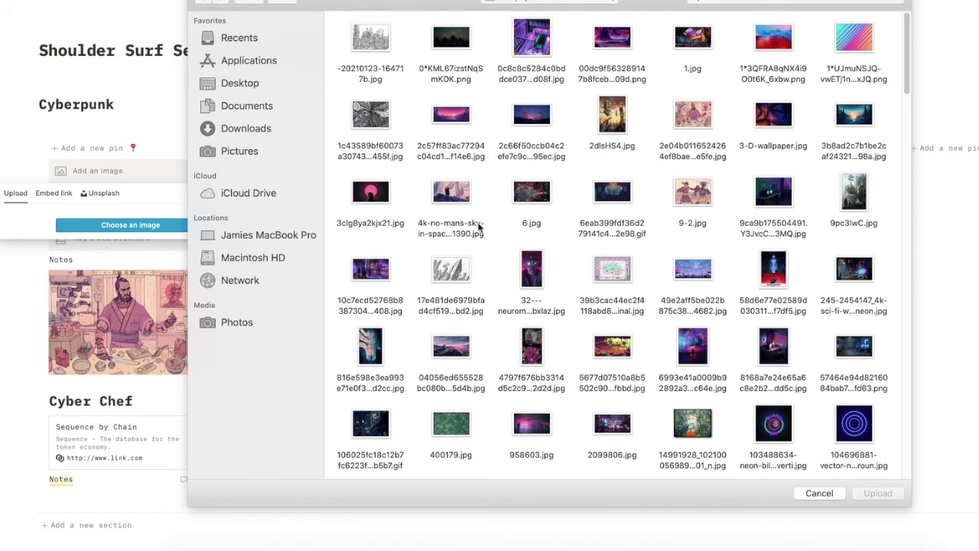
pyautogui.doubleClick(536, 277)
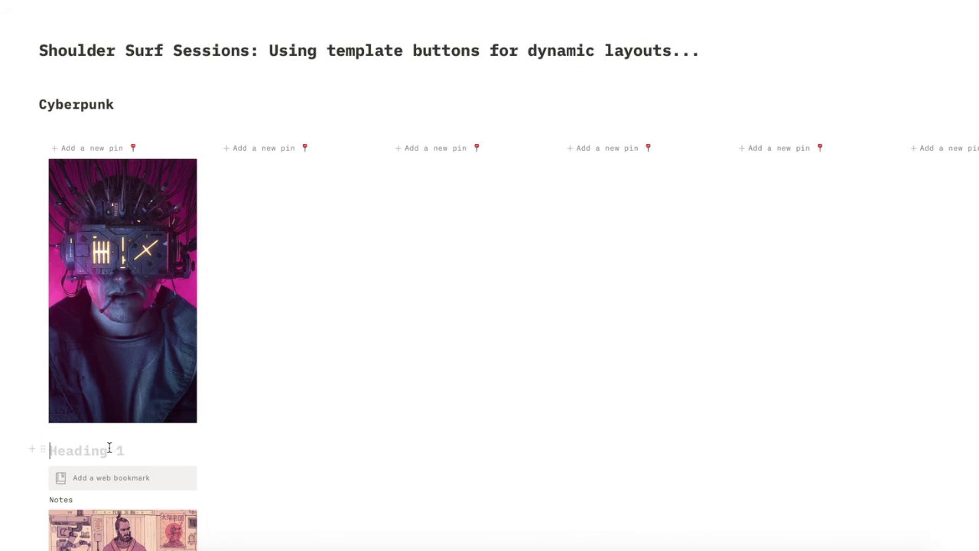
pyautogui.write('Cyberpunk')
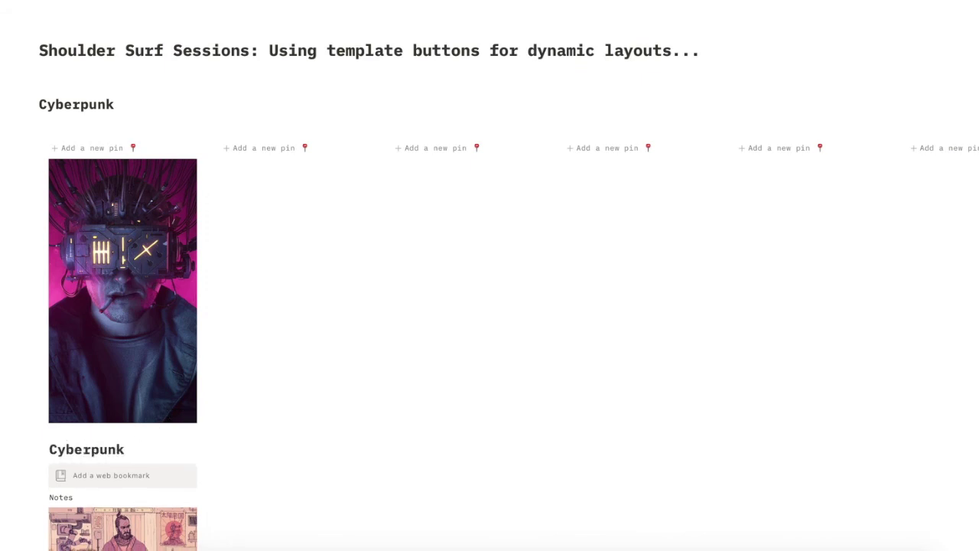
pyautogui.click(109, 475)
pyautogui.write('www.link')
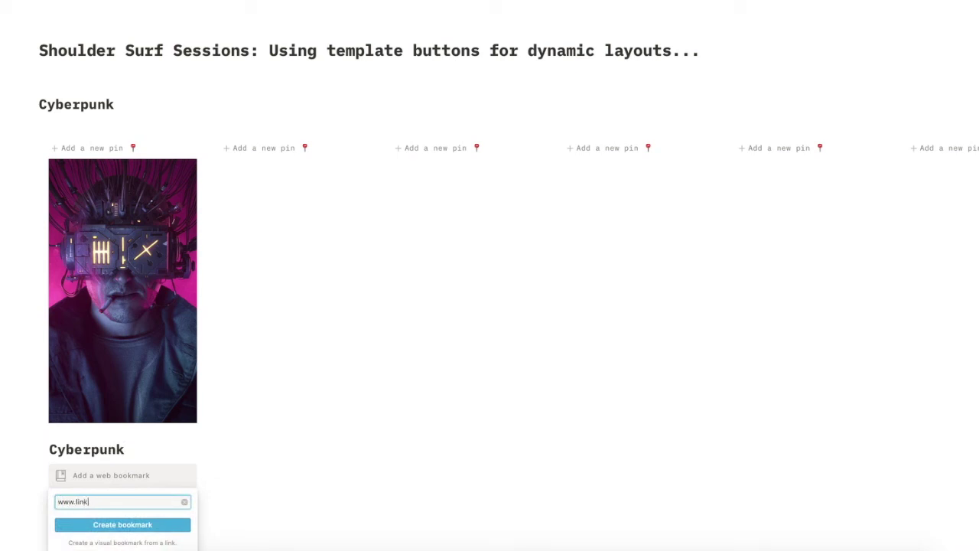
pyautogui.write('.com')
pyautogui.press('Return')
# Attach a comment beginning "These are my" to the word Notes in the pin titled Cyberpunk
pyautogui.scroll(-1, 283, 432)
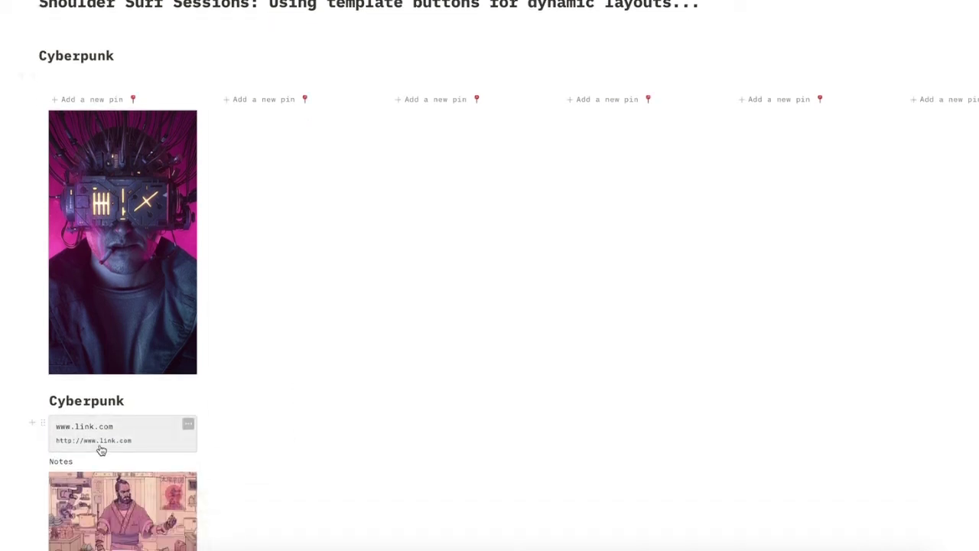
pyautogui.doubleClick(63, 462)
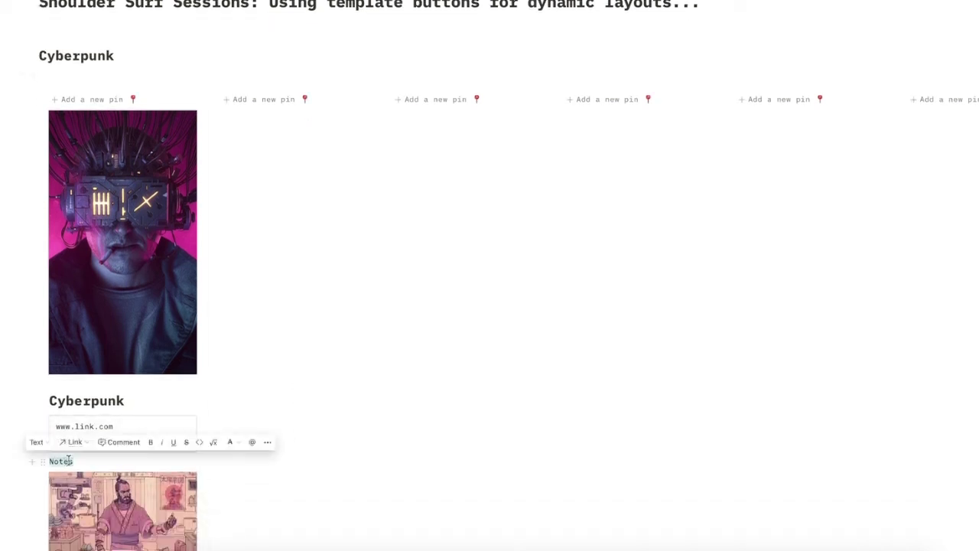
pyautogui.click(120, 442)
pyautogui.write('These are my |')
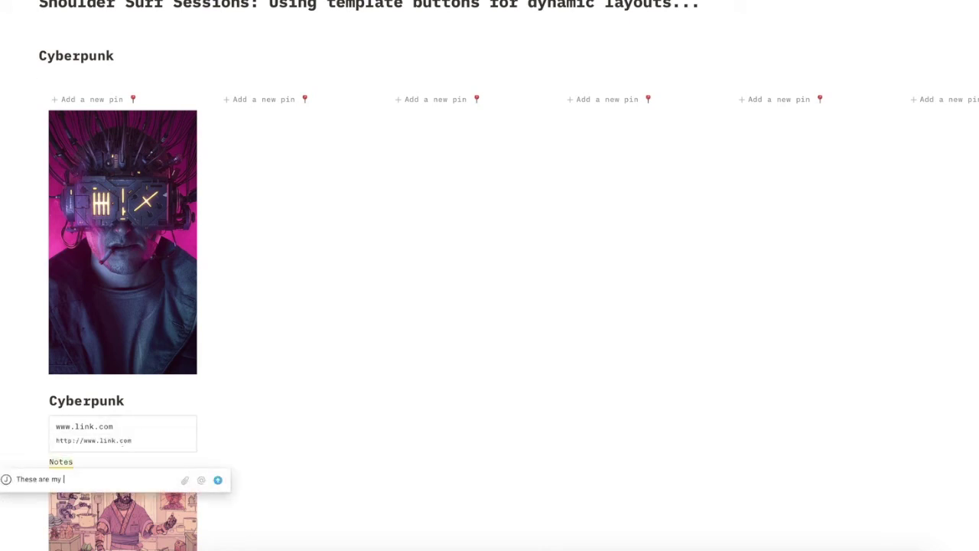
pyautogui.press('Return')
# Generate another section below the Cyberpunk section and title it "Steampunk"
pyautogui.scroll(1, 441, 383)
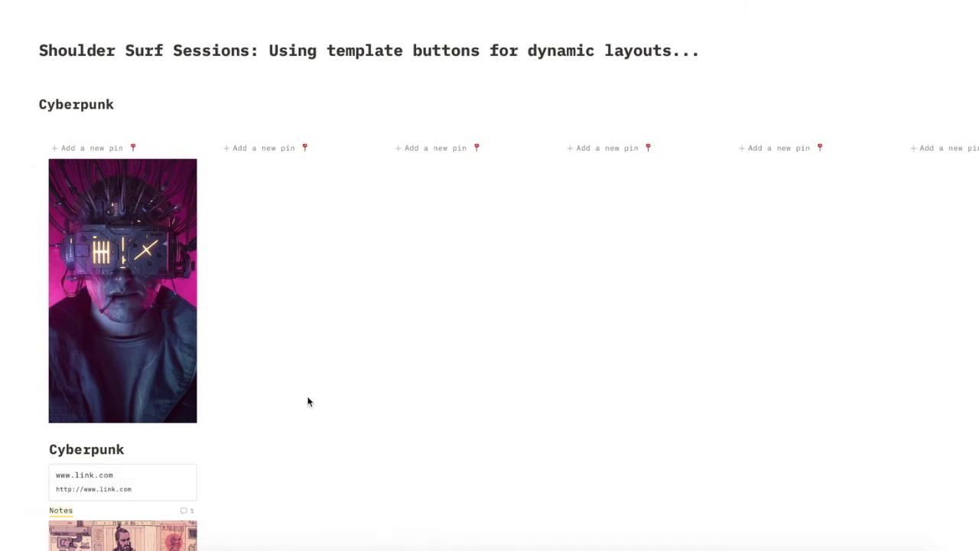
pyautogui.scroll(-7, 308, 401)
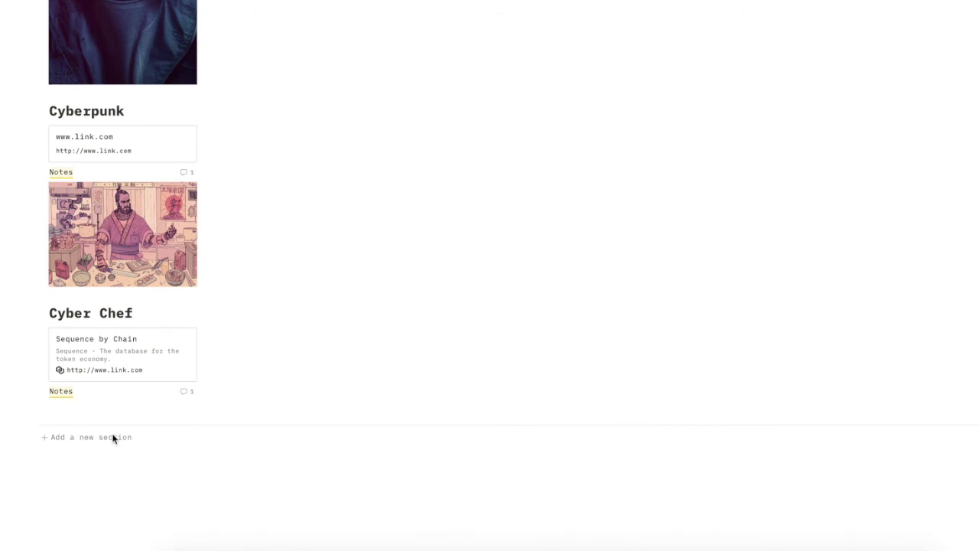
pyautogui.click(112, 437)
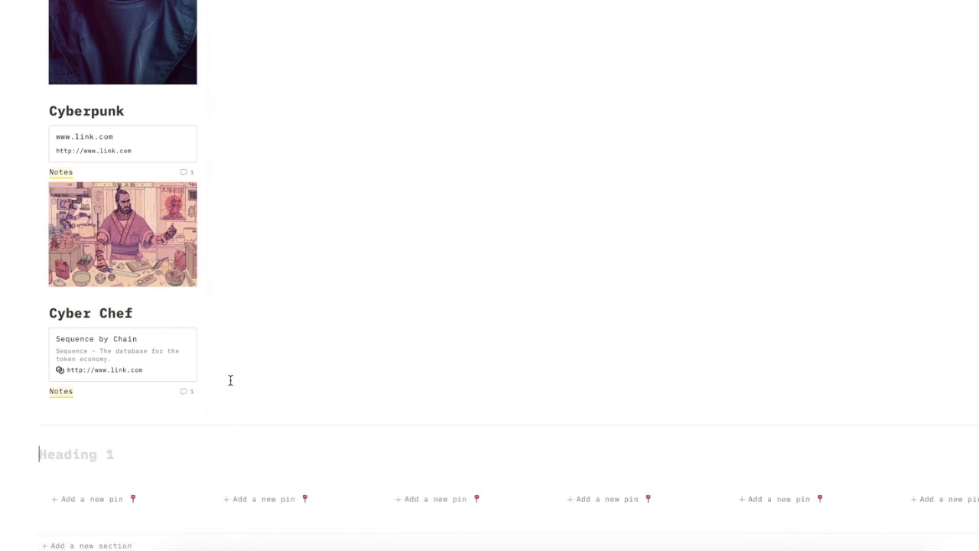
pyautogui.write('Steampunk')
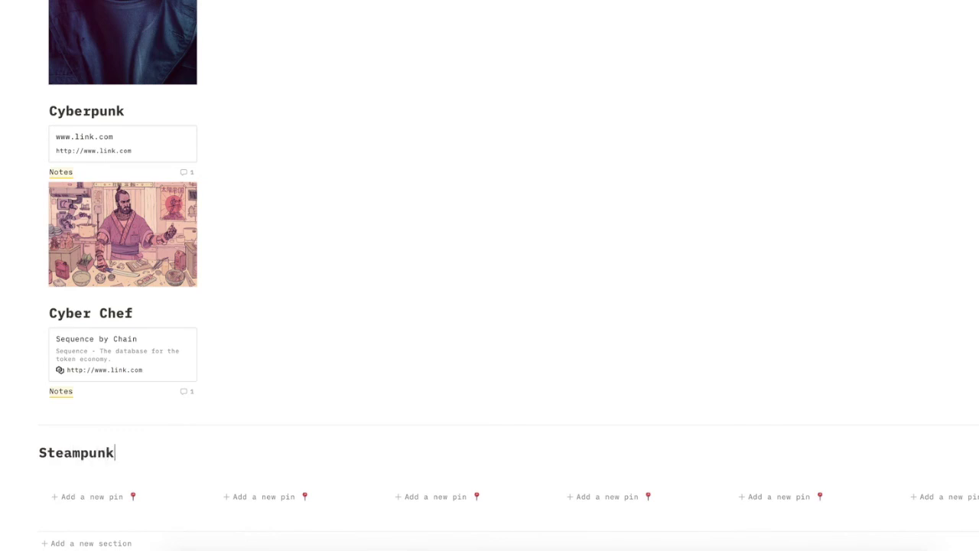
# Add a pin in the first Steampunk column, upload the airship image 9pc3lwC.jpg, and title it "Air City"
pyautogui.scroll(-1, 270, 374)
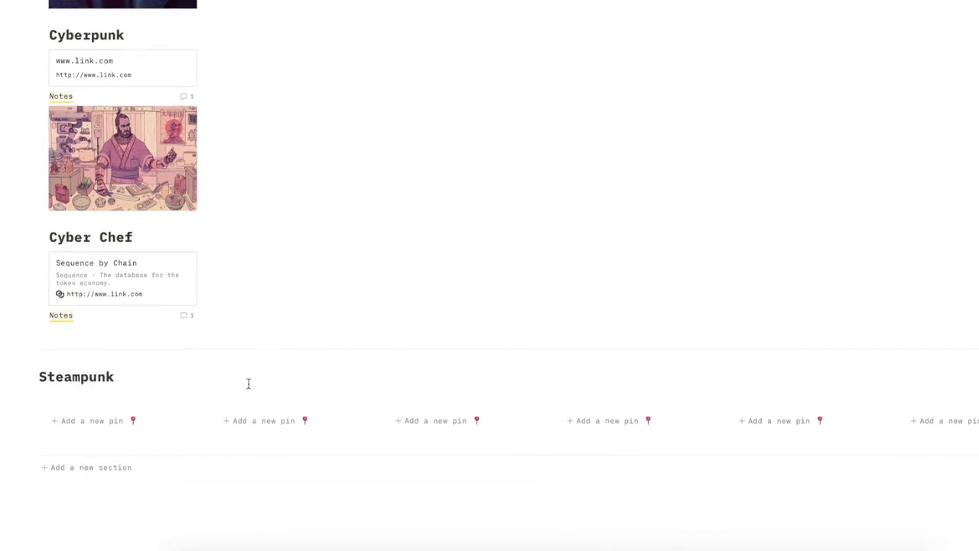
pyautogui.click(118, 426)
pyautogui.click(120, 498)
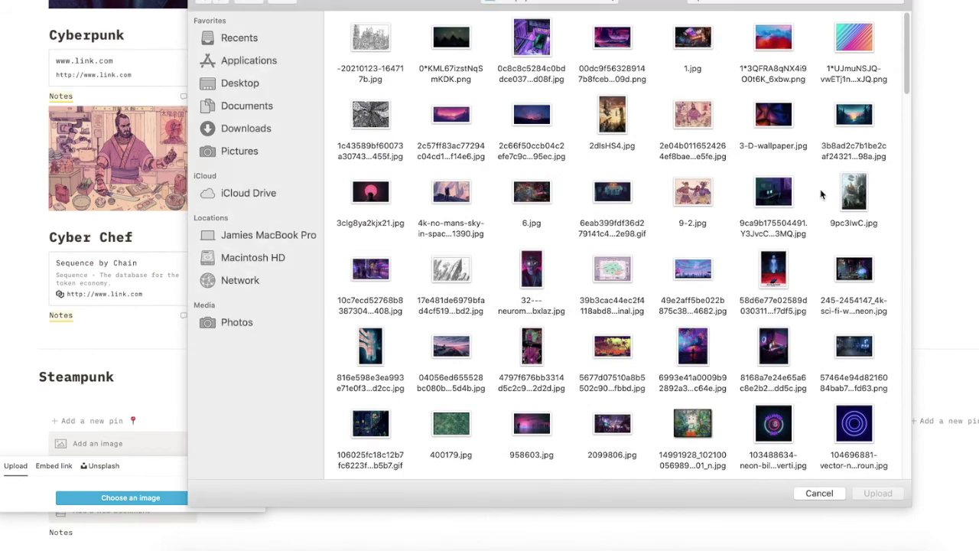
pyautogui.doubleClick(852, 194)
pyautogui.scroll(-3, 588, 183)
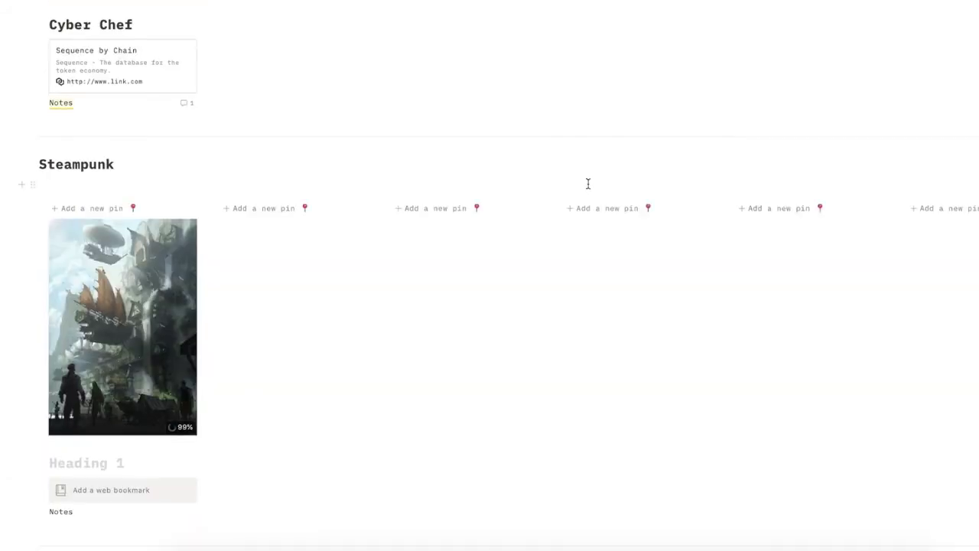
pyautogui.click(115, 462)
pyautogui.write('Air')
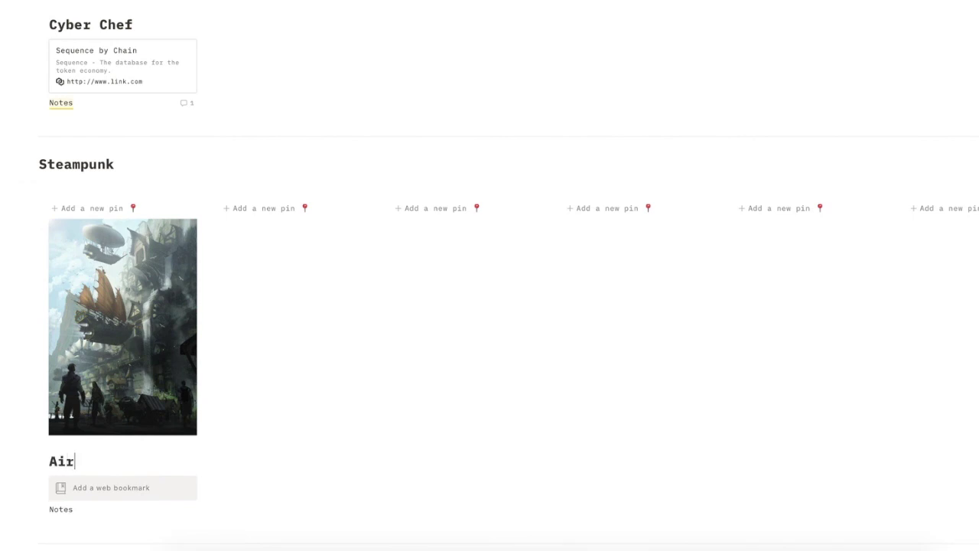
pyautogui.write(' City')
pyautogui.click(120, 481)
pyautogui.write('http://link.com')
pyautogui.press('Return')
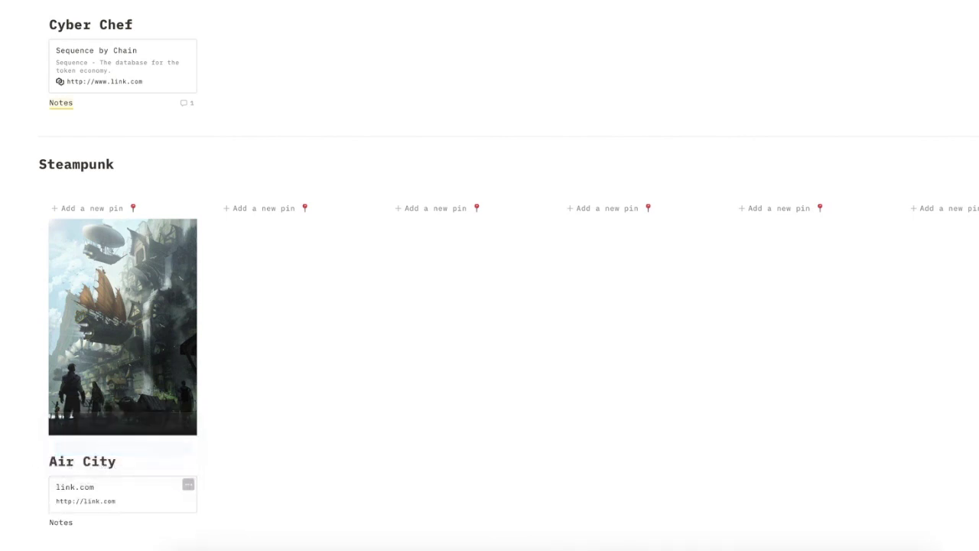
# Generate another blank section below the Steampunk section
pyautogui.scroll(-3, 493, 381)
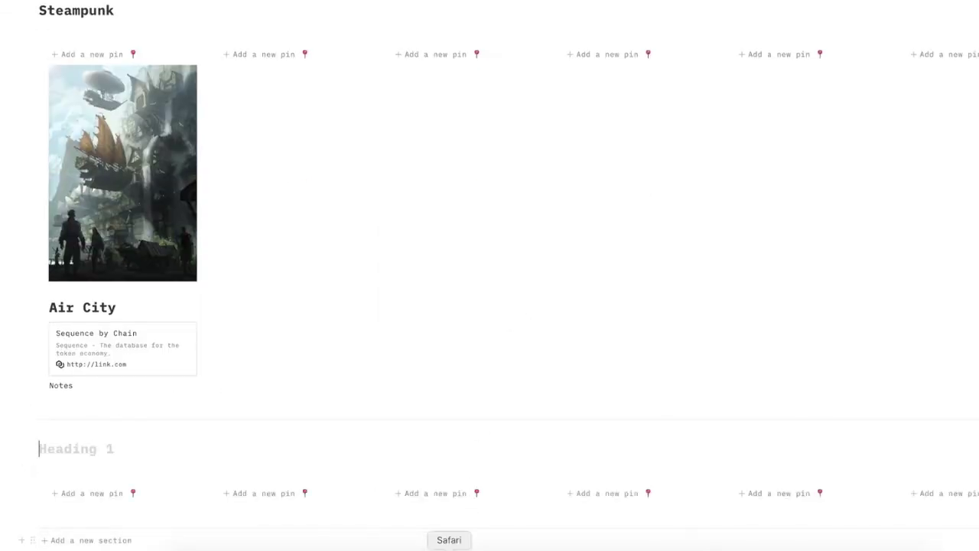
# Switch to Safari and look through the Conservatories and Bohemian collections on the Pin Board page
pyautogui.click(449, 545)
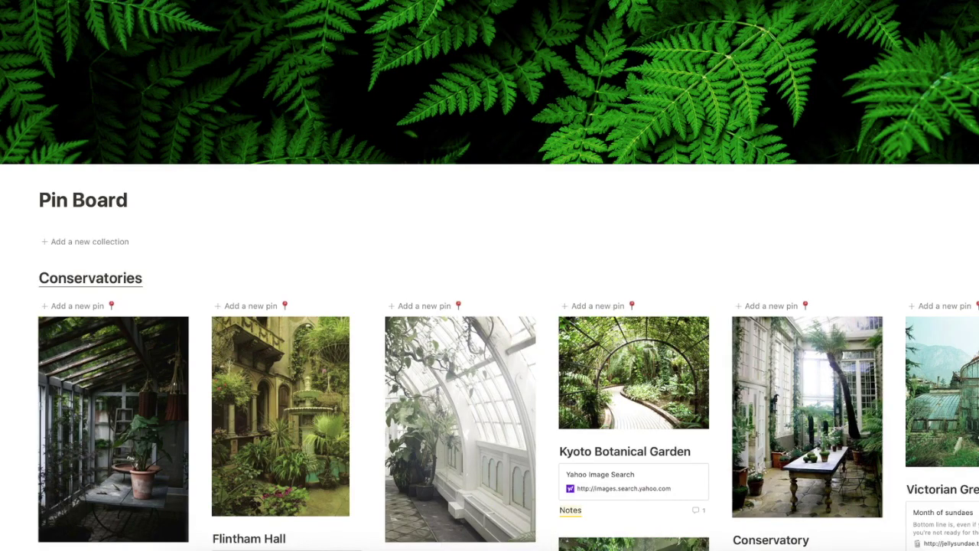
pyautogui.scroll(-8, 490, 275)
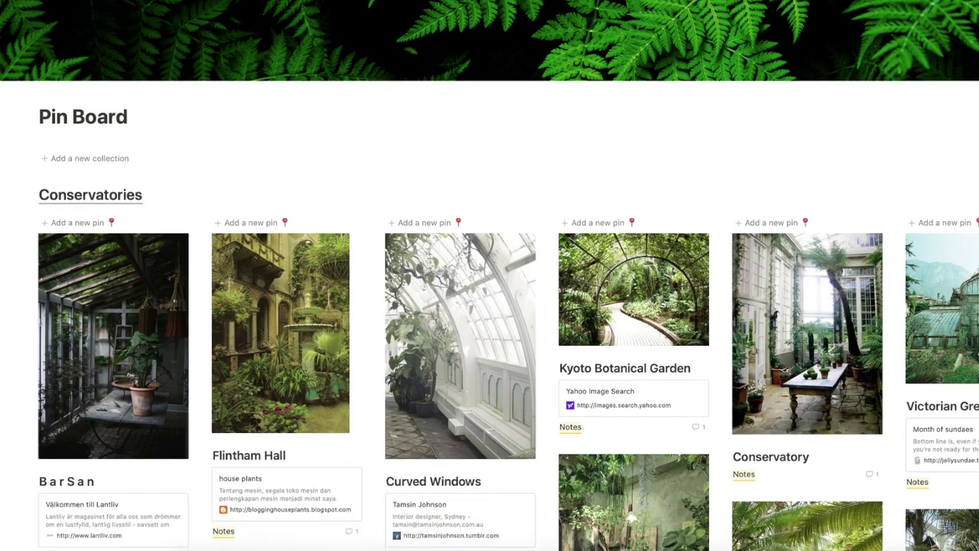
pyautogui.scroll(-10, 490, 276)
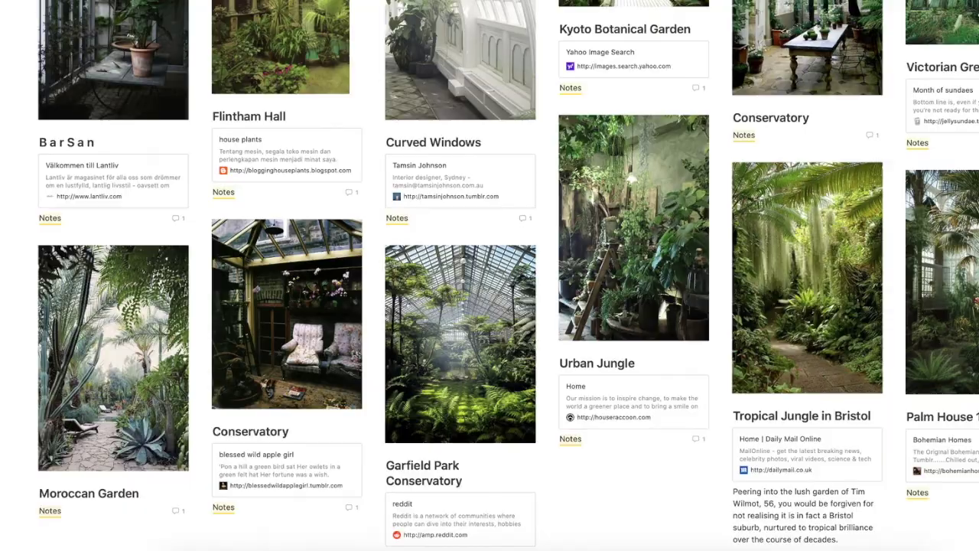
pyautogui.scroll(-7, 489, 275)
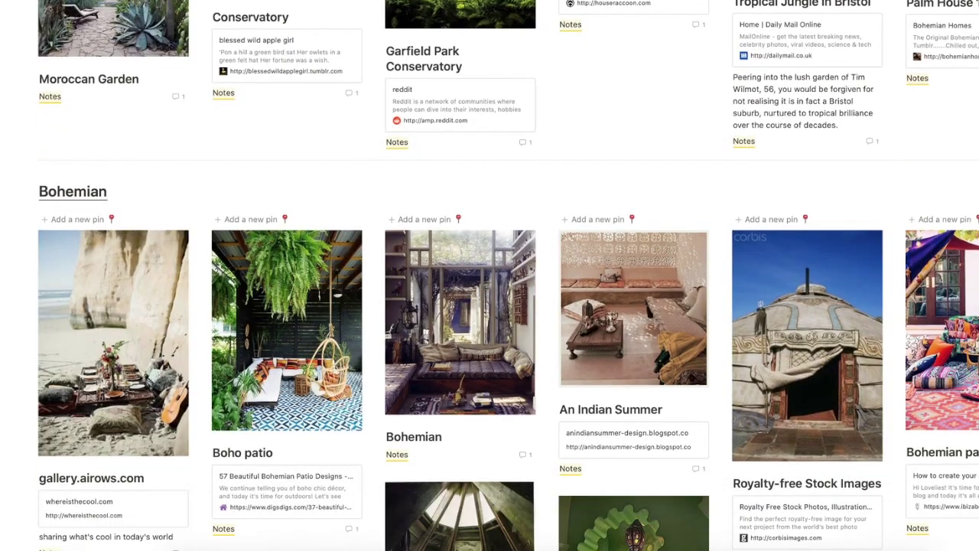
pyautogui.scroll(-8, 490, 276)
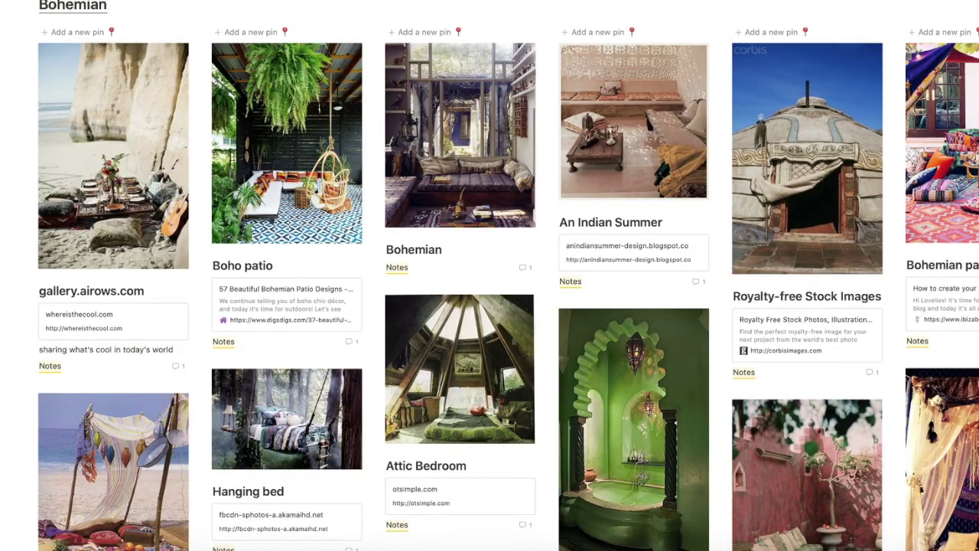